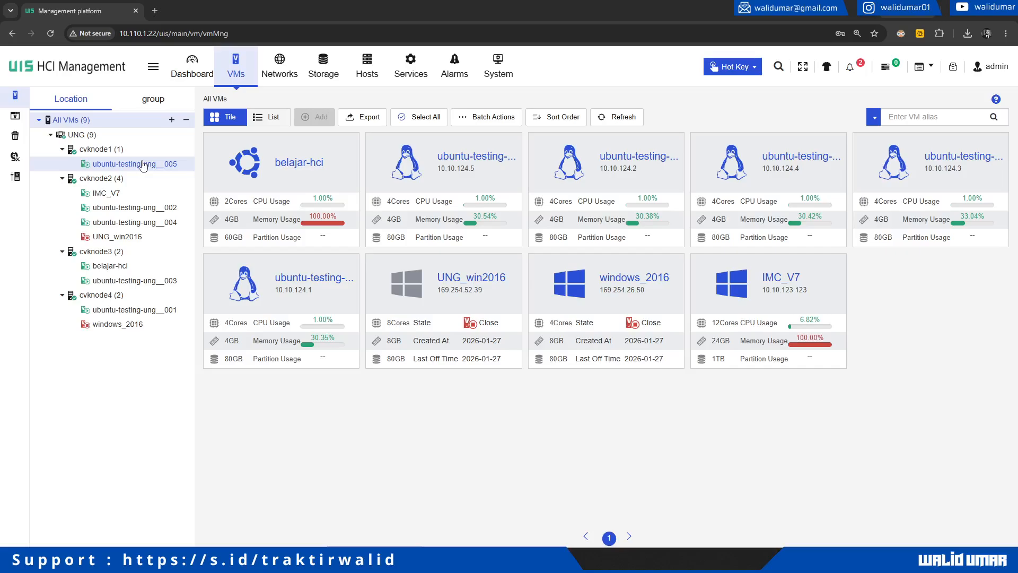
Step: Look at ubuntu-testing-ung__005 and __001, then open belajar-hci's summary under cvknode3
click(143, 165)
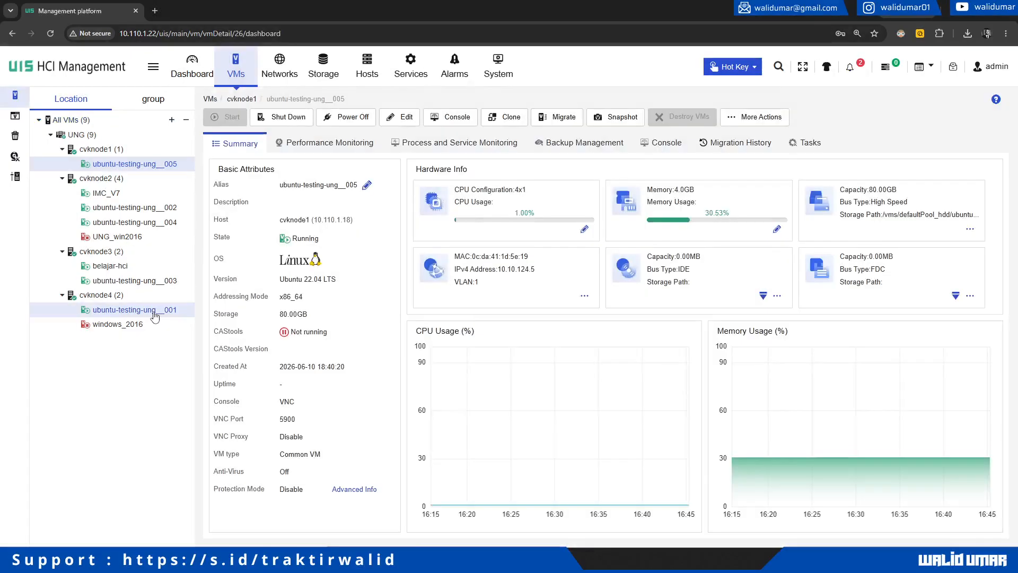
click(154, 311)
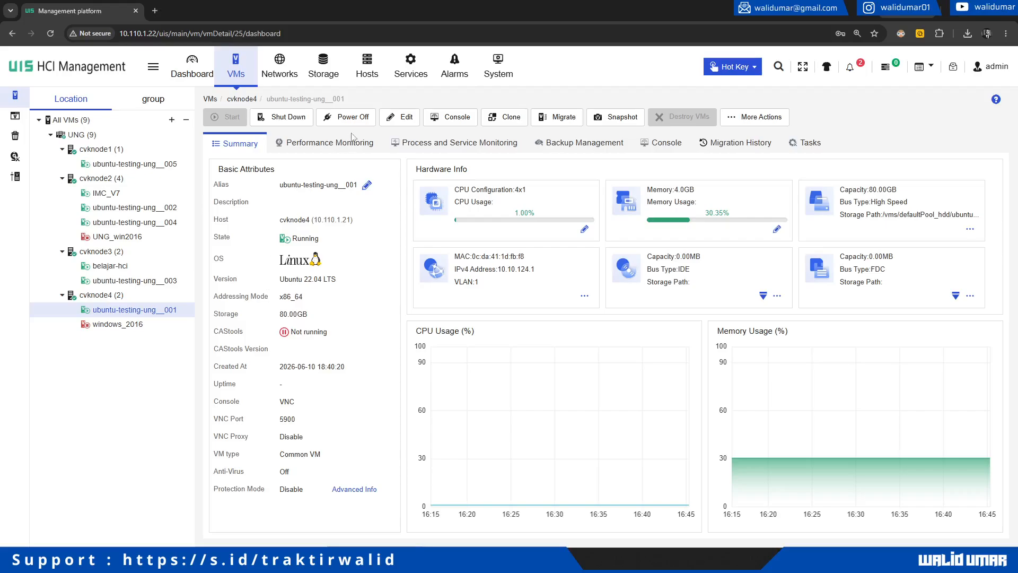
click(146, 266)
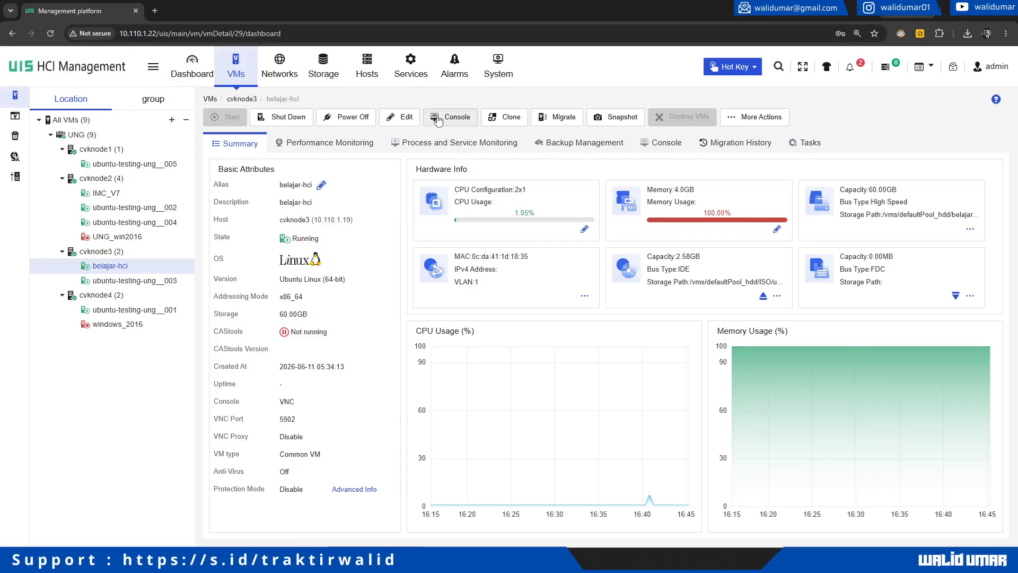
Step: Open belajar-hci's VNC console and maximize it
click(438, 118)
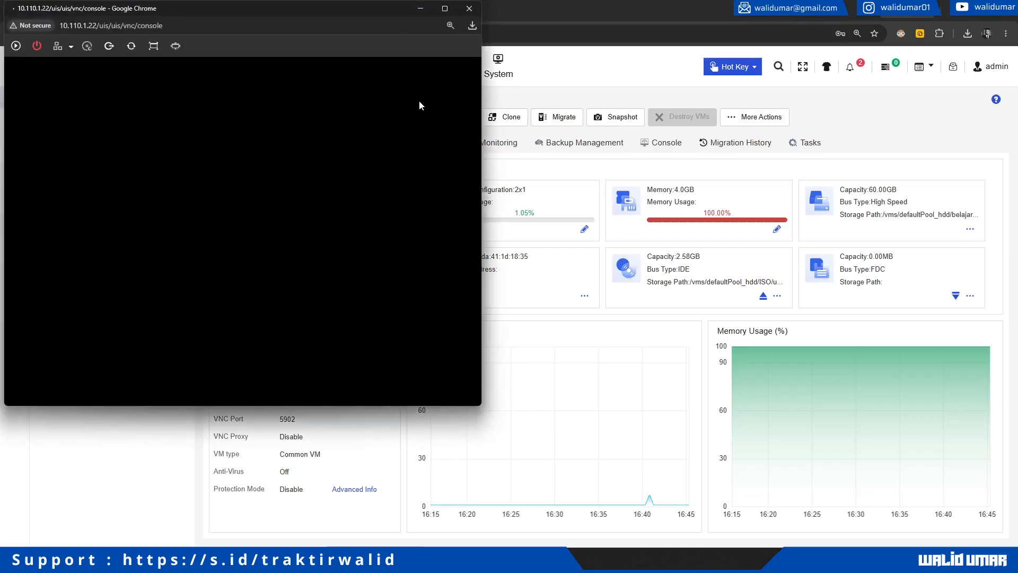
drag(312, 6, 612, 62)
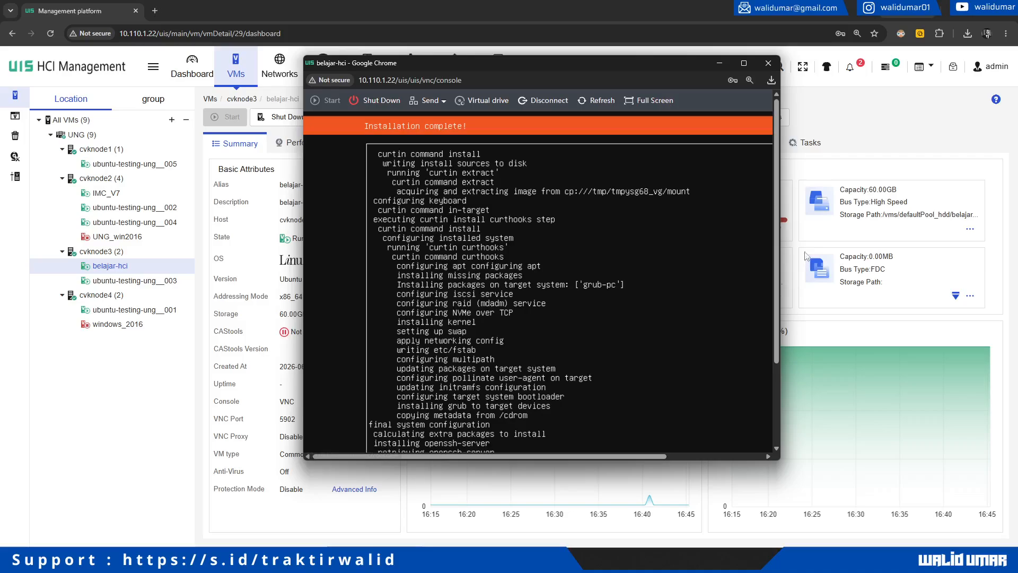
click(745, 63)
Step: Select Reboot Now, continue past the removed-medium prompt, and restore the console window size
key(Down)
key(Return)
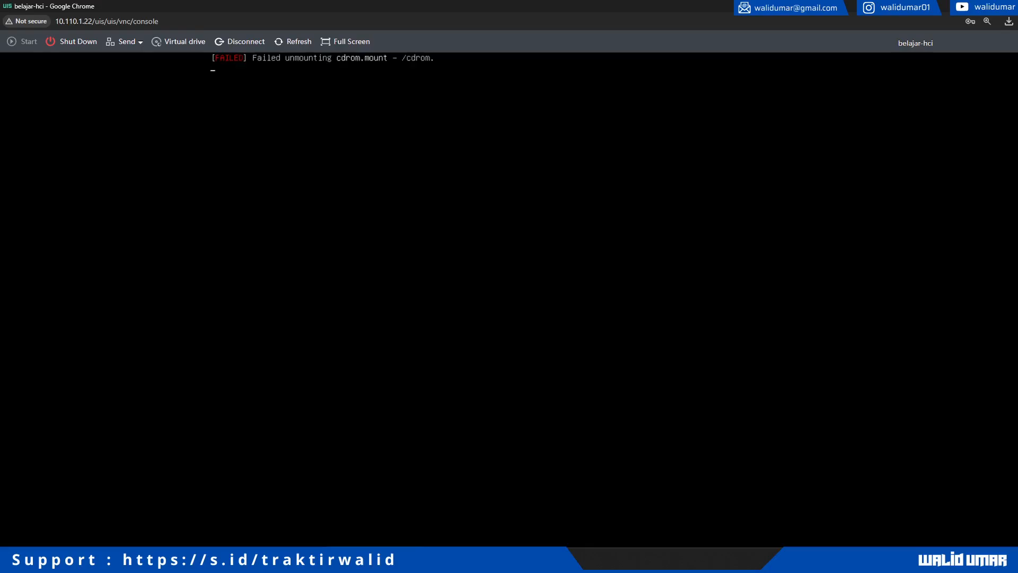
key(Return)
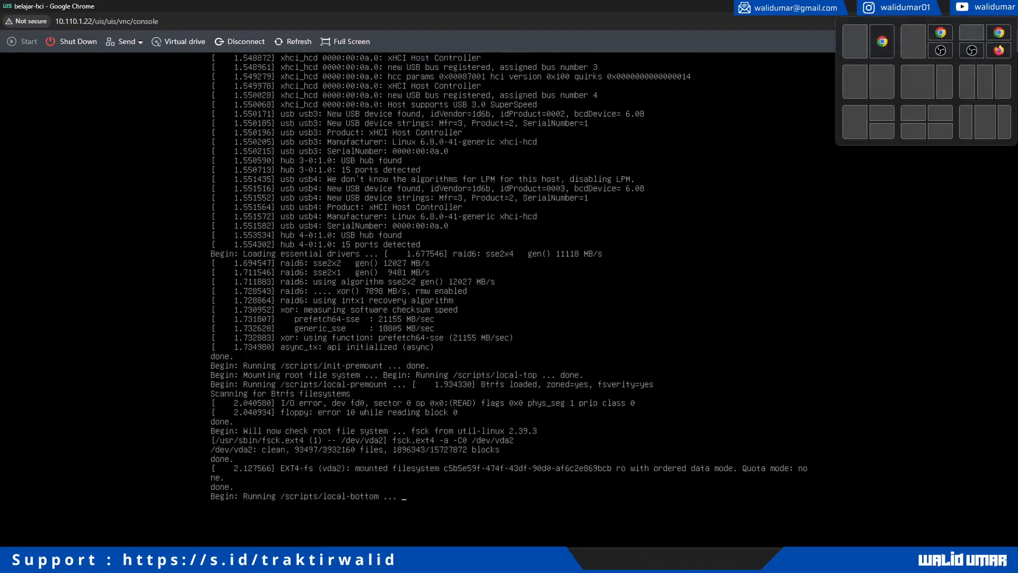
click(981, 7)
click(437, 101)
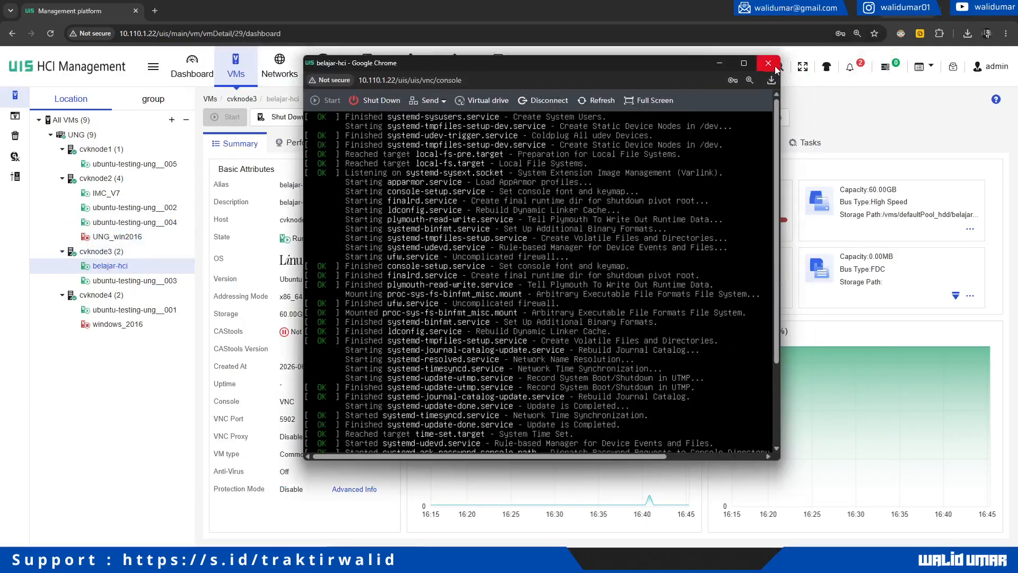
Step: Show cvknode3's two VM tiles with the belajar-hci console moved out of the way
click(774, 66)
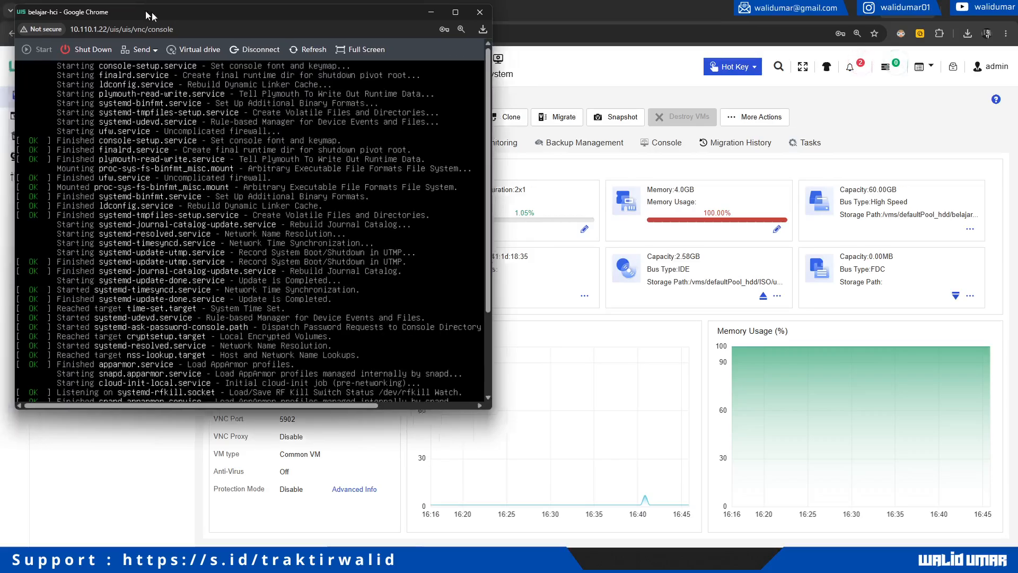
drag(132, 4, 410, 68)
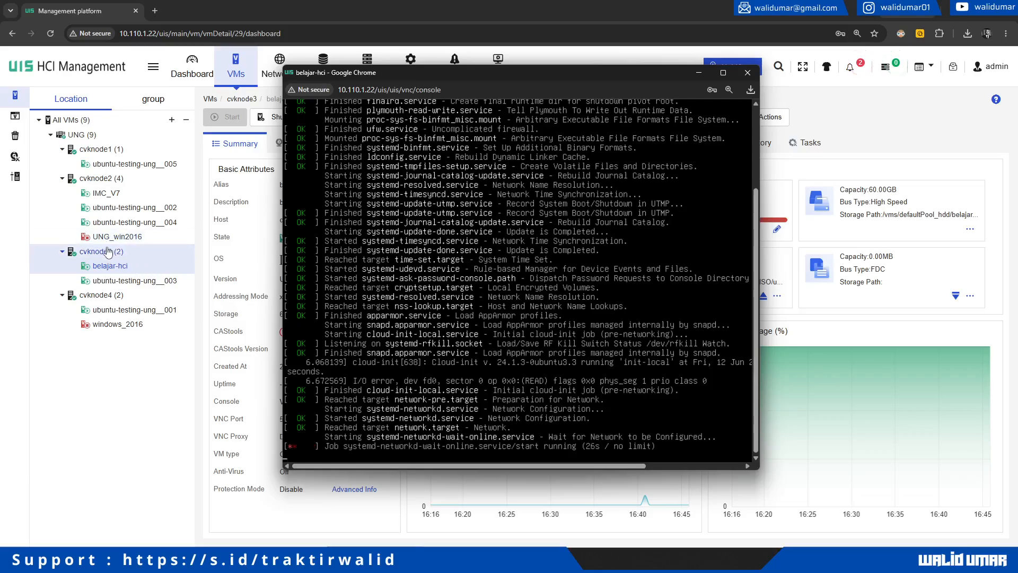
click(109, 251)
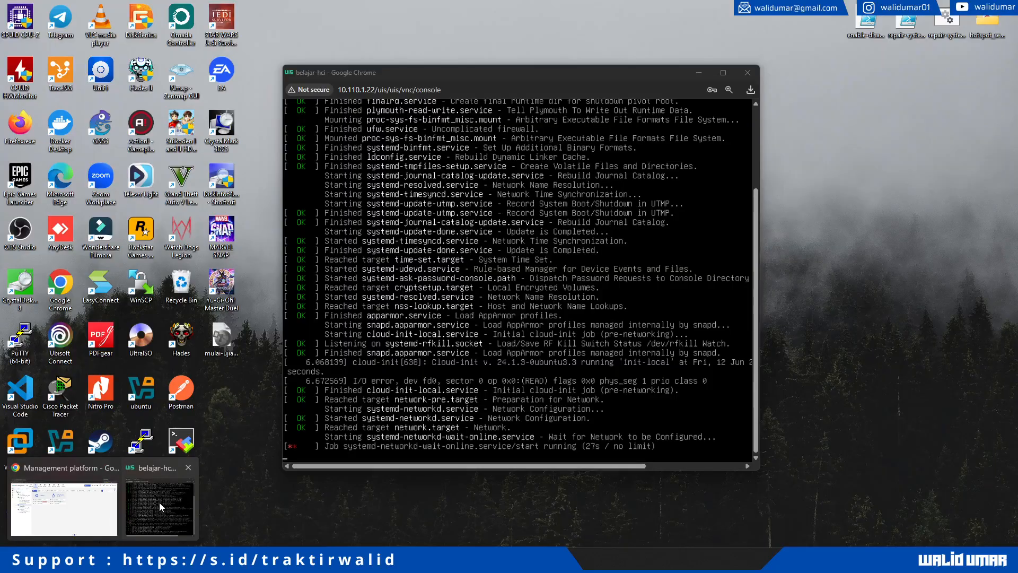
click(159, 502)
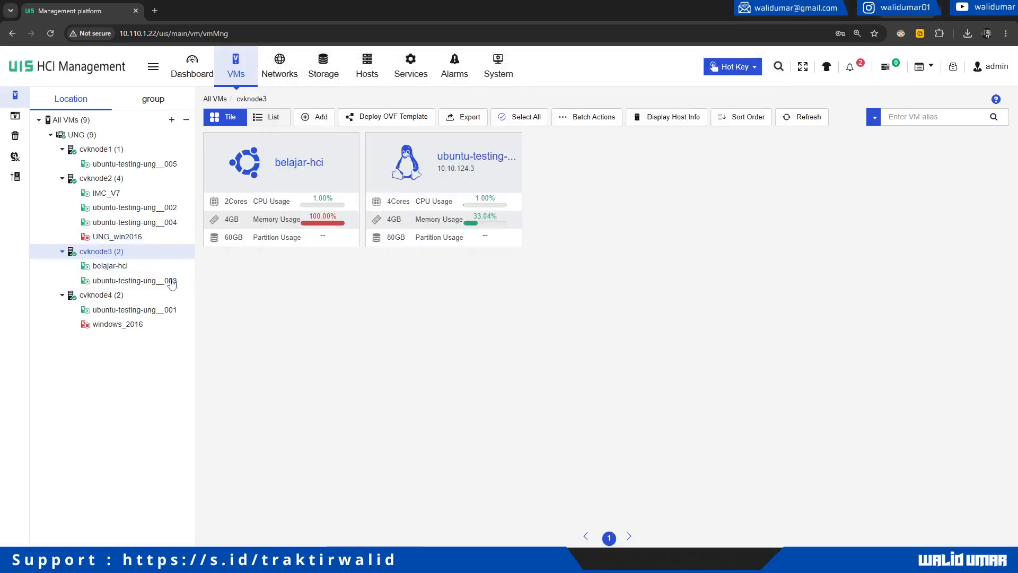
click(121, 268)
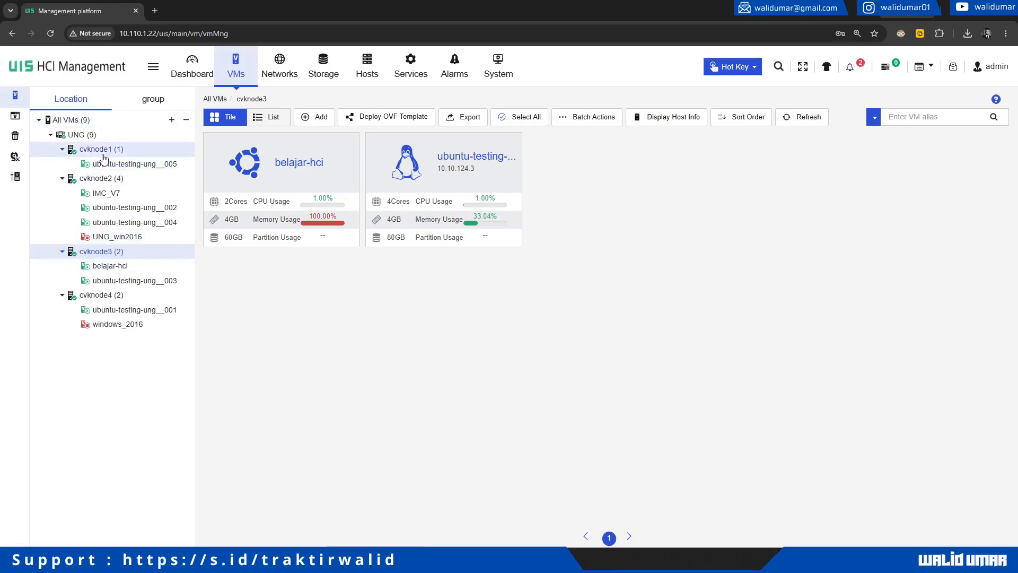
Step: Open belajar-hci and launch the Migrate VM wizard
click(109, 267)
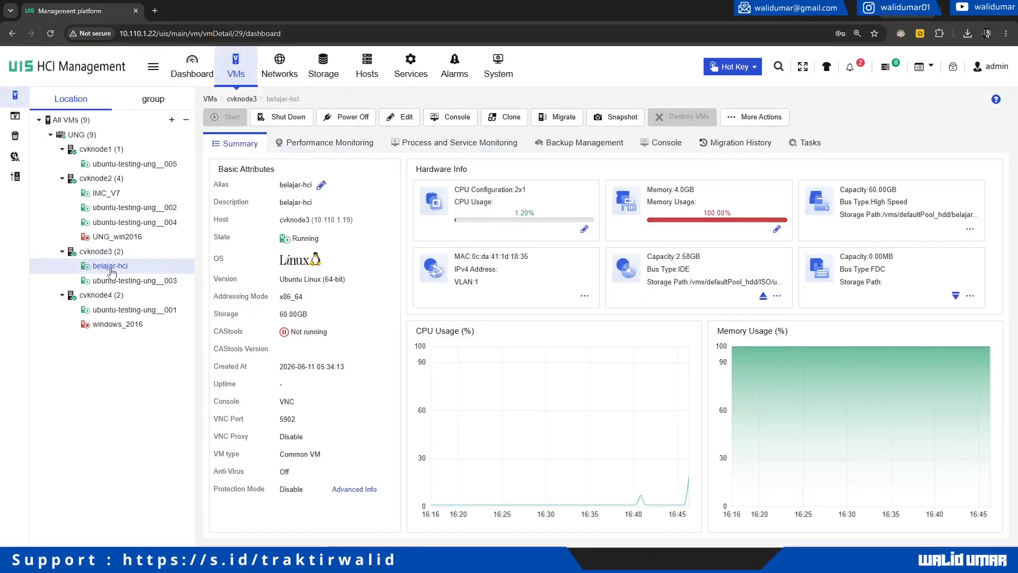
right_click(112, 272)
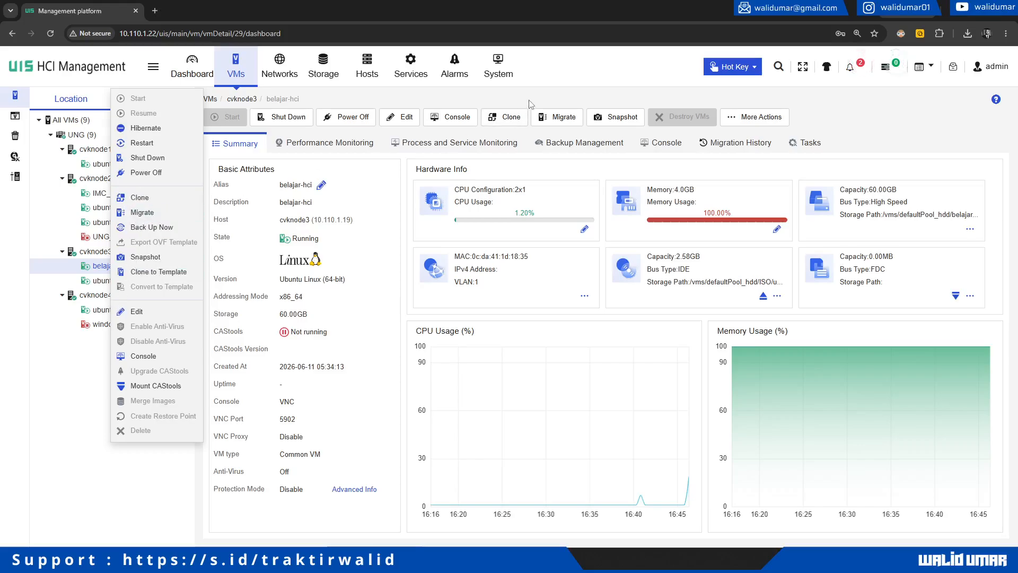
click(562, 123)
click(562, 124)
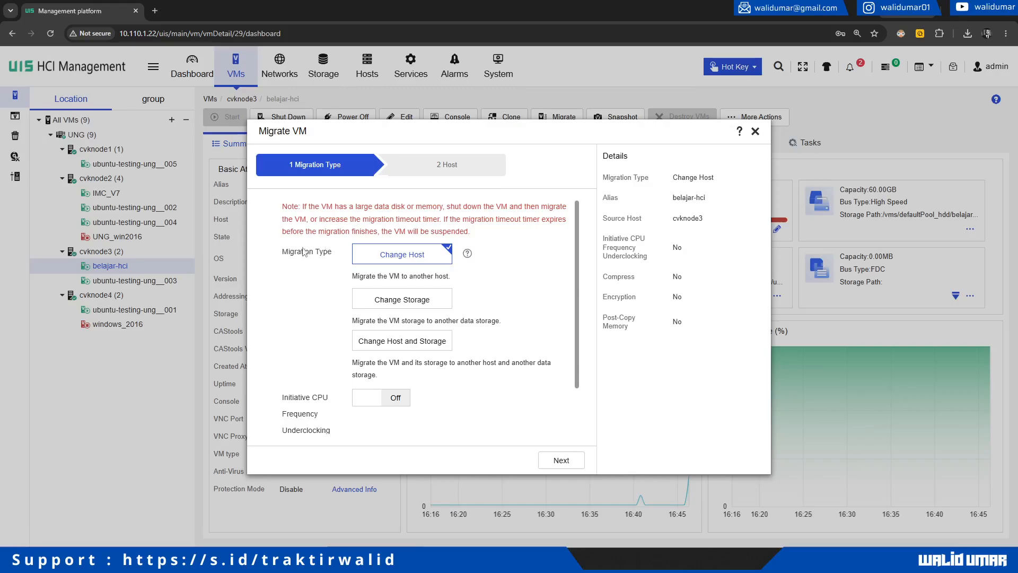
Step: Set the Migration Type to Change Host, after trying the storage and host-and-storage options
scroll(318, 289, down, 2)
scroll(310, 289, up, 2)
click(402, 307)
scroll(505, 308, down, 1)
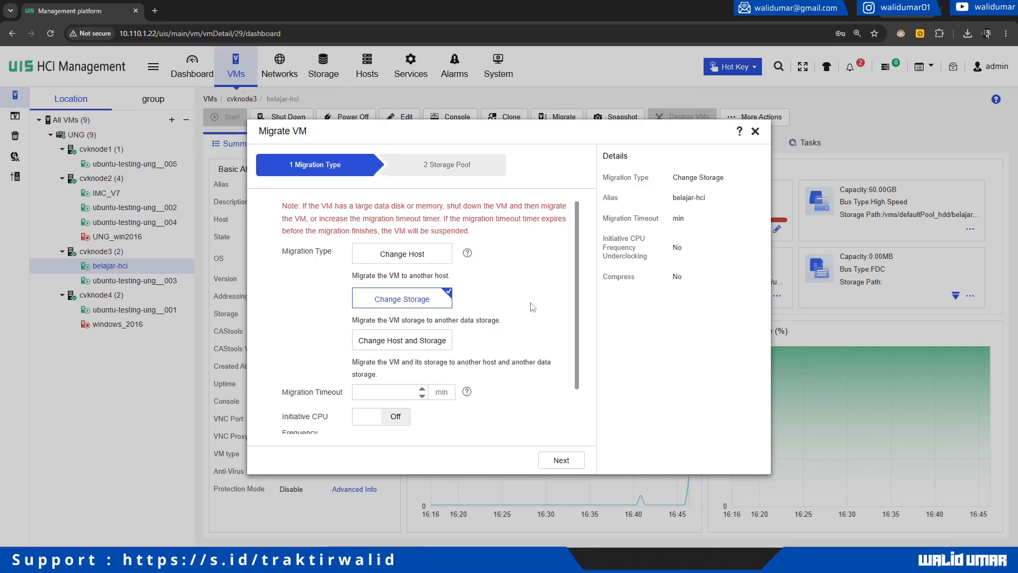
scroll(316, 286, up, 1)
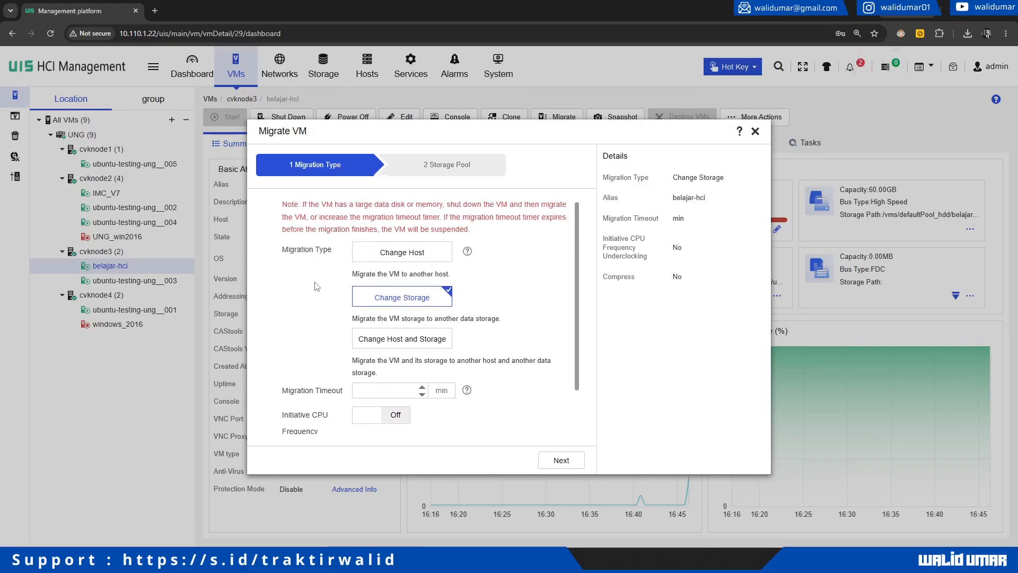
click(398, 338)
scroll(390, 334, down, 2)
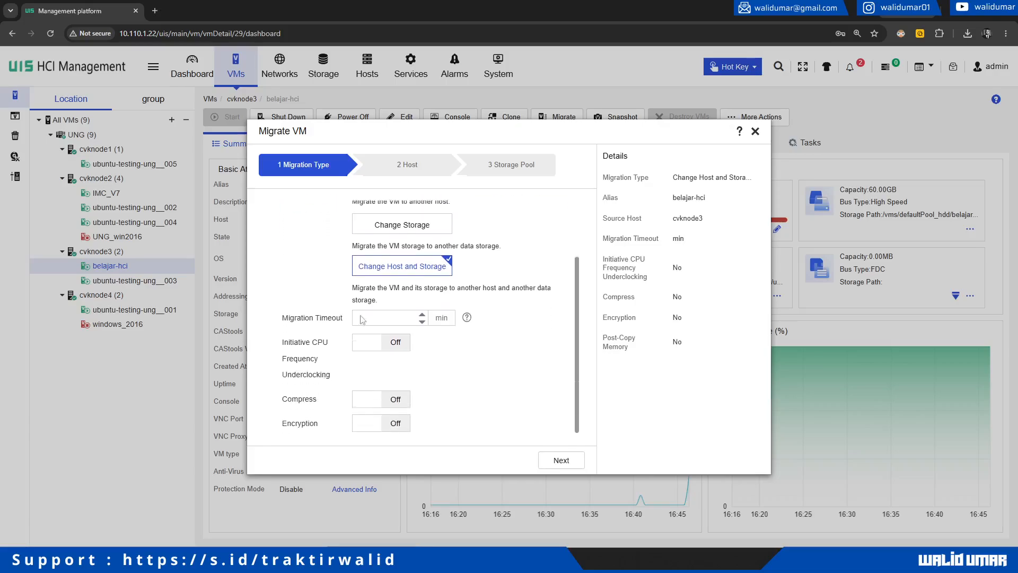
scroll(319, 272, up, 2)
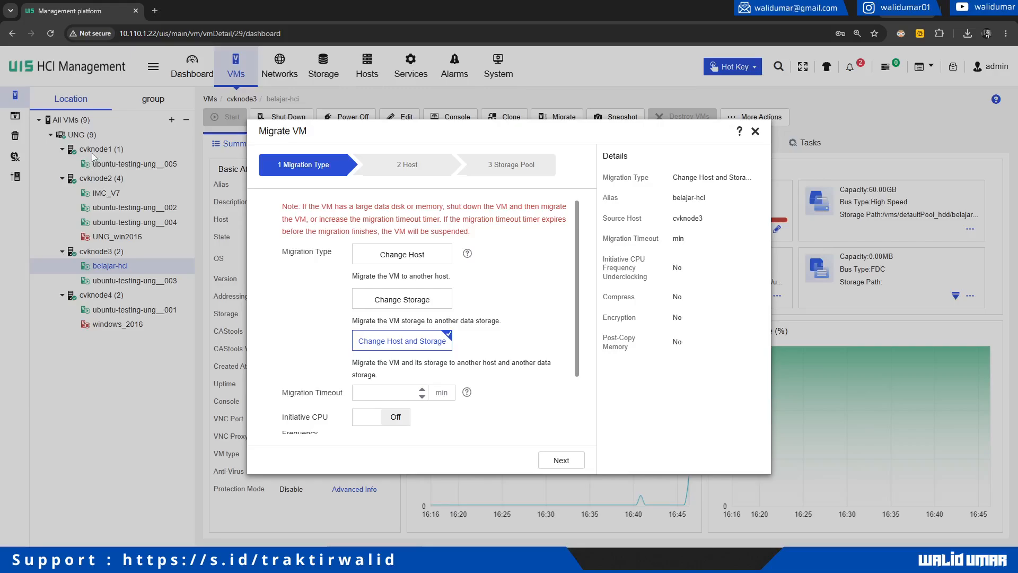
click(396, 256)
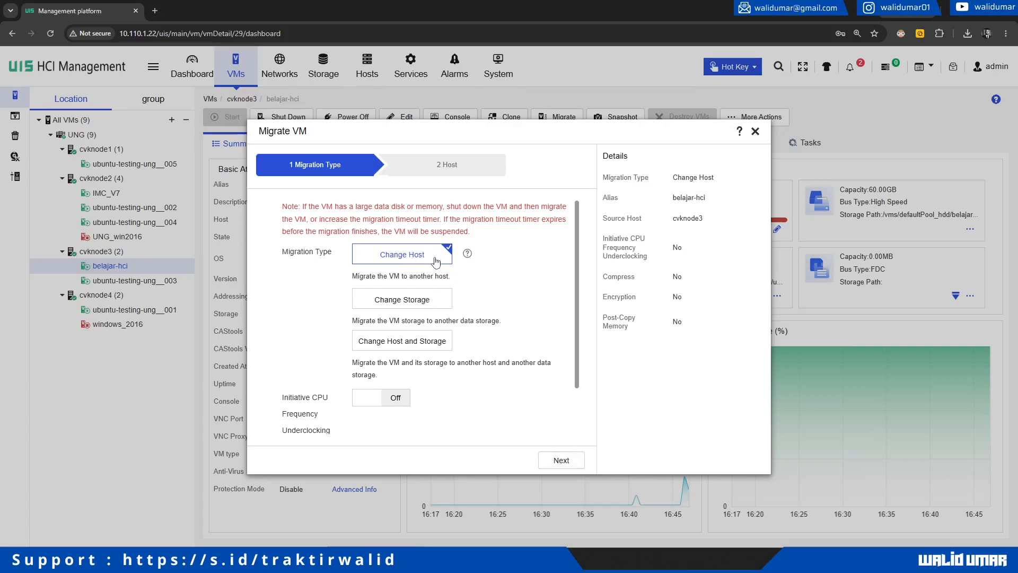
Step: Pick cvknode1 as the destination host, finish the wizard and confirm the migration task
click(558, 460)
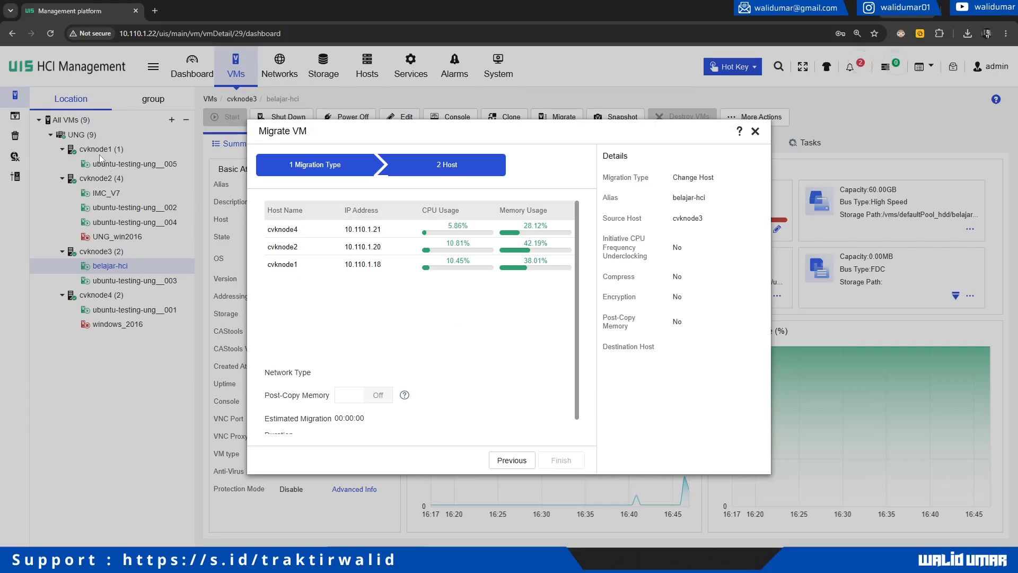
click(314, 269)
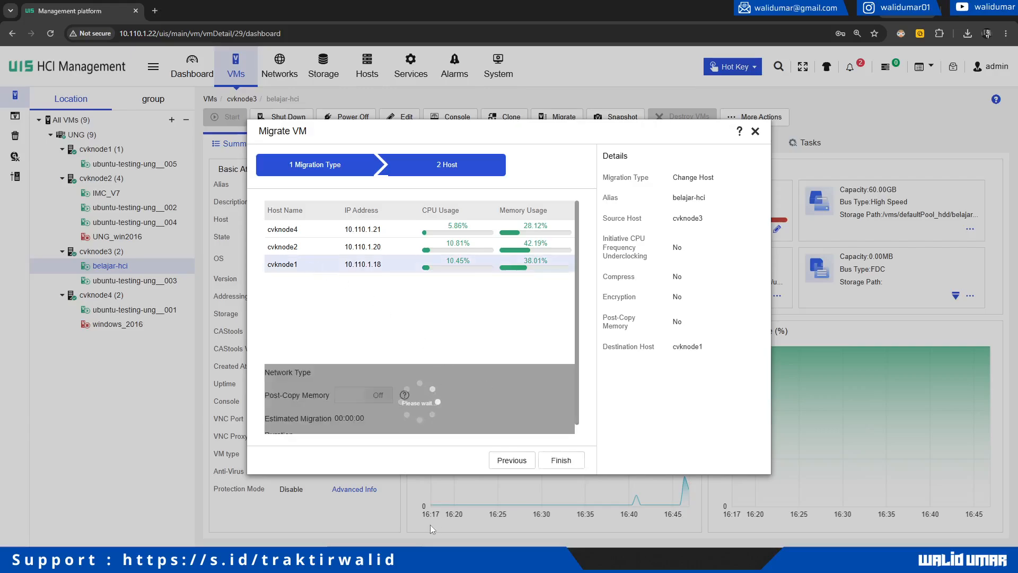
mouse_move(101, 561)
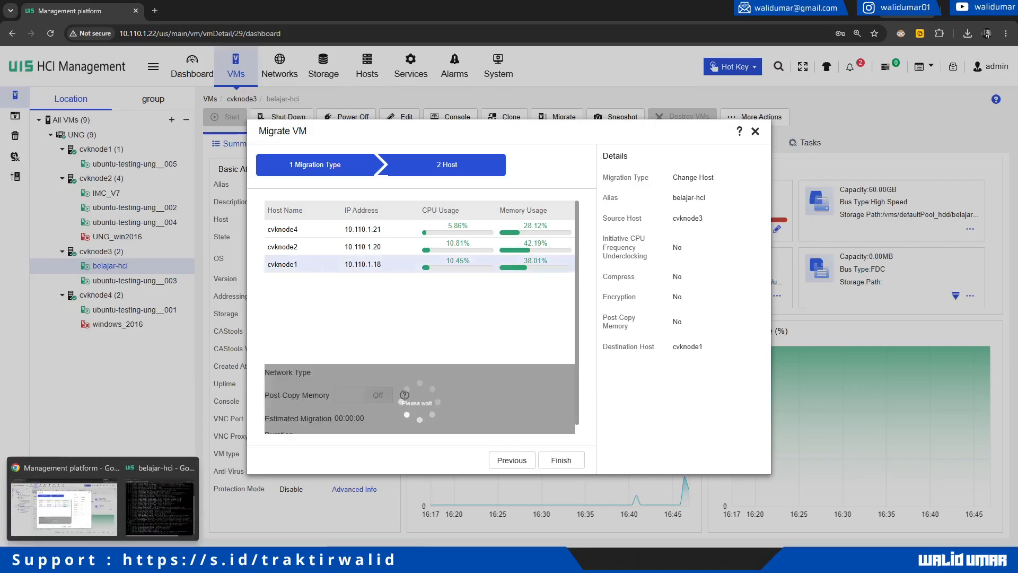
click(152, 505)
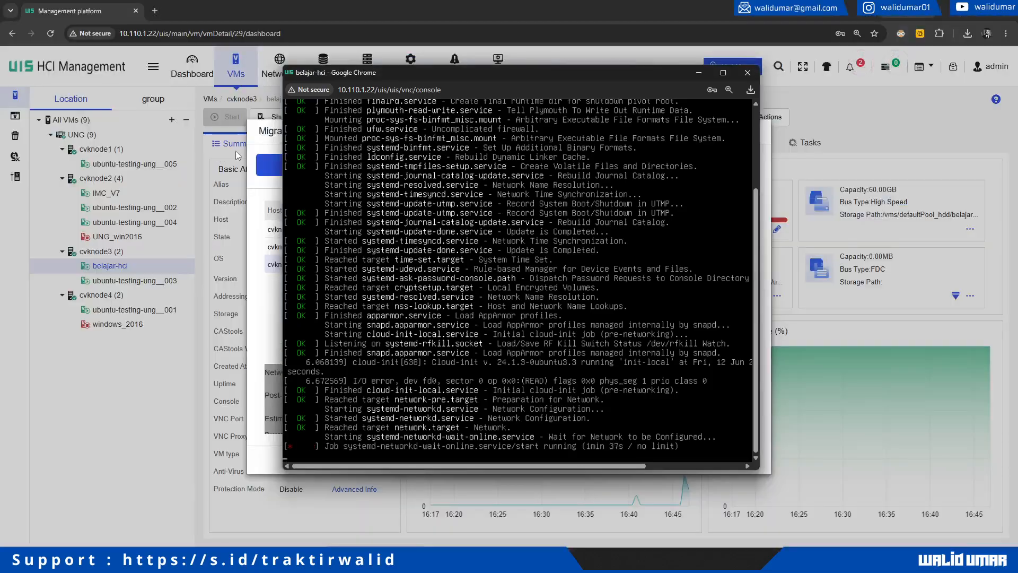
drag(399, 71, 575, 72)
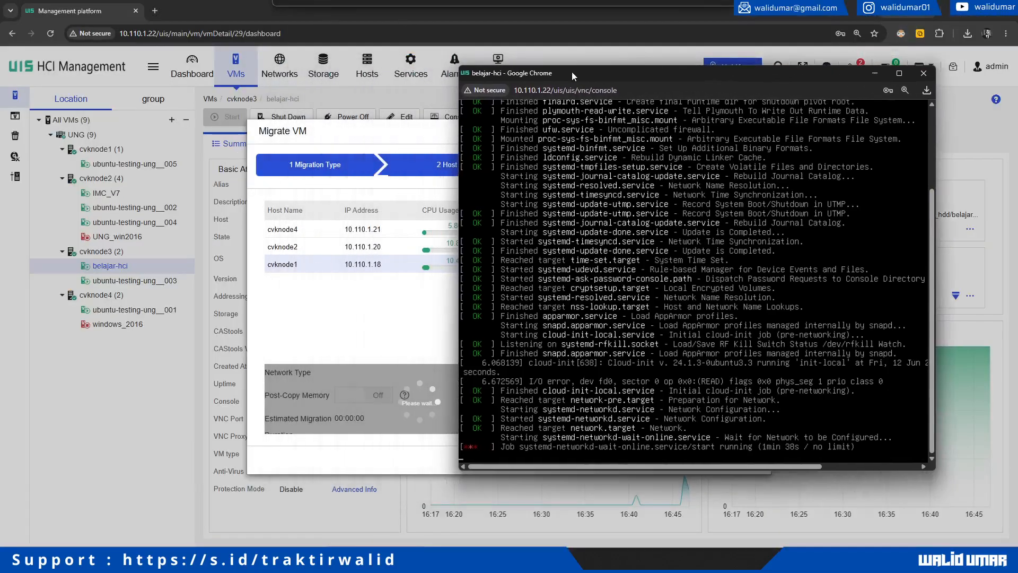
click(377, 315)
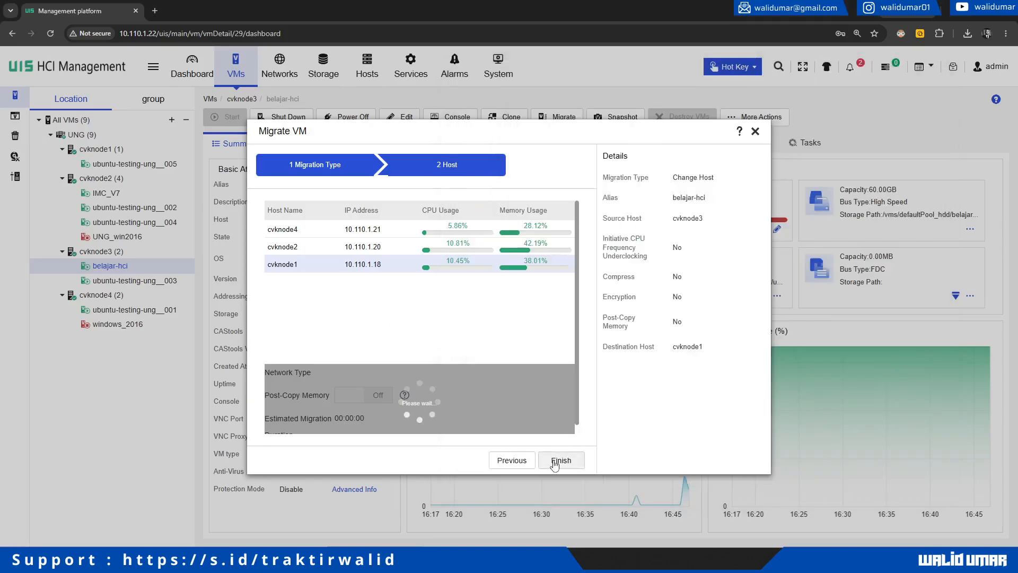
click(555, 462)
click(511, 351)
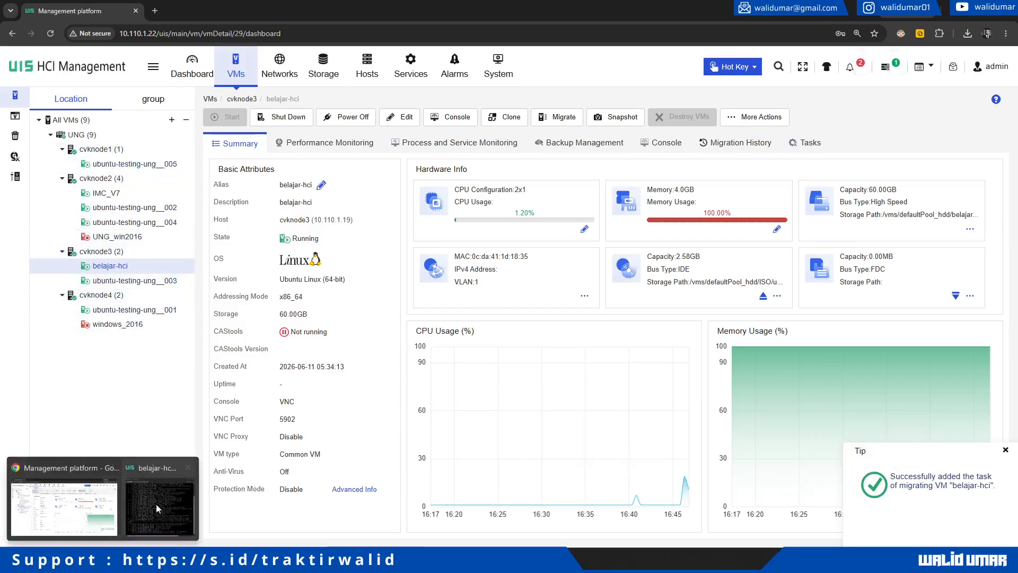
Step: Refresh cvknode3's VM list until belajar-hci leaves it, then bring its console forward
click(148, 505)
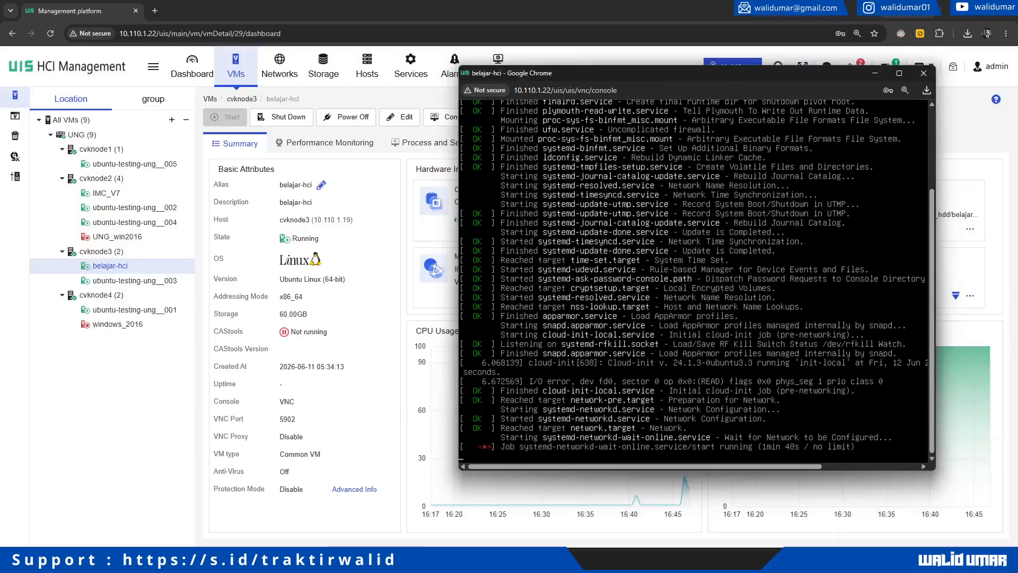
click(142, 405)
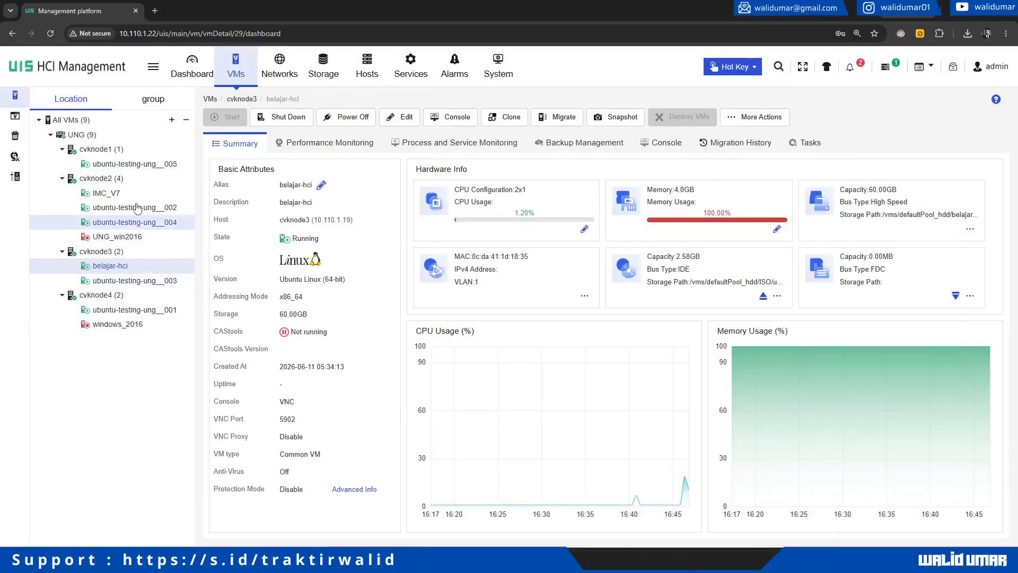
click(133, 257)
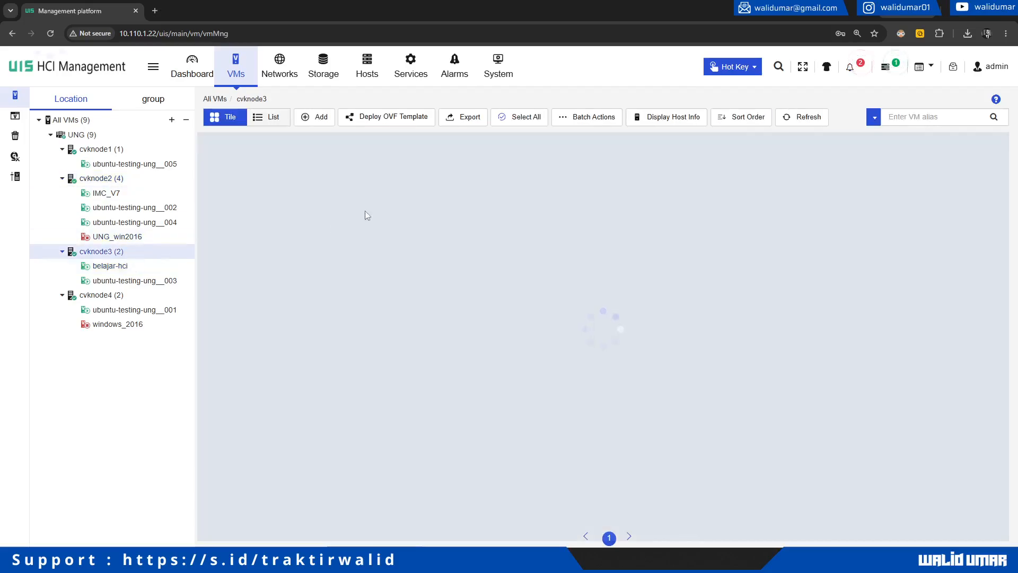
click(784, 125)
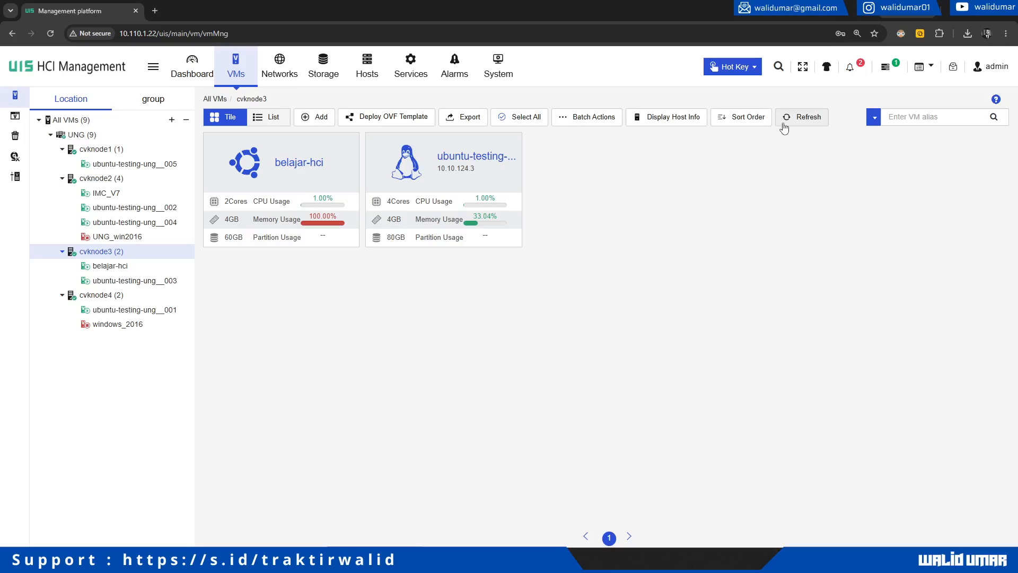
click(784, 127)
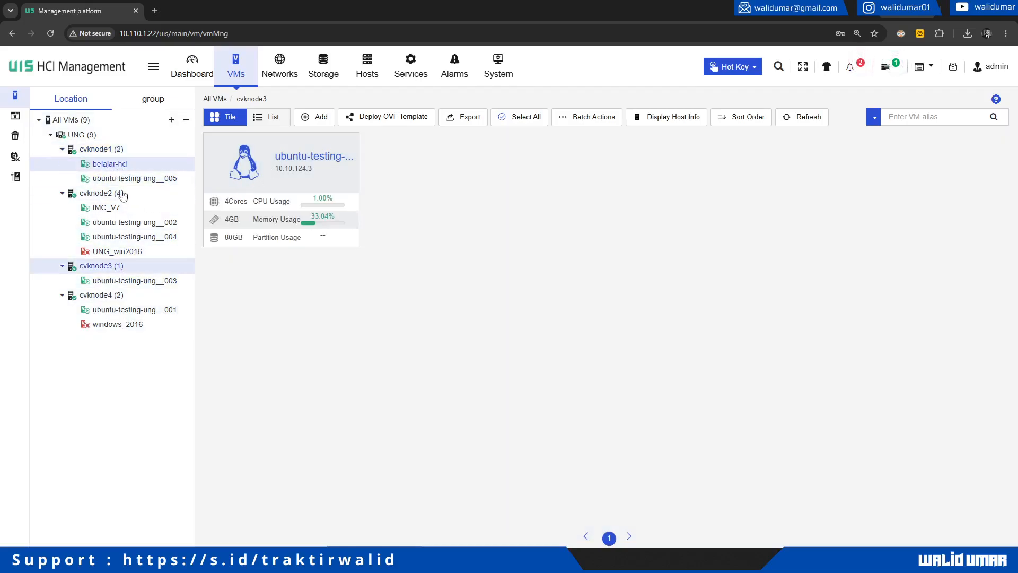
mouse_move(127, 561)
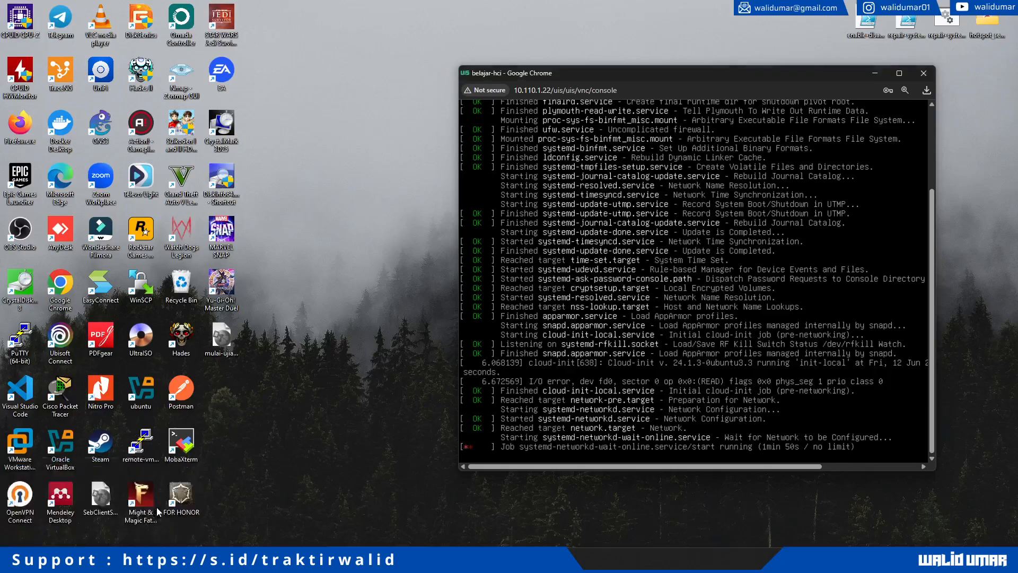
click(191, 503)
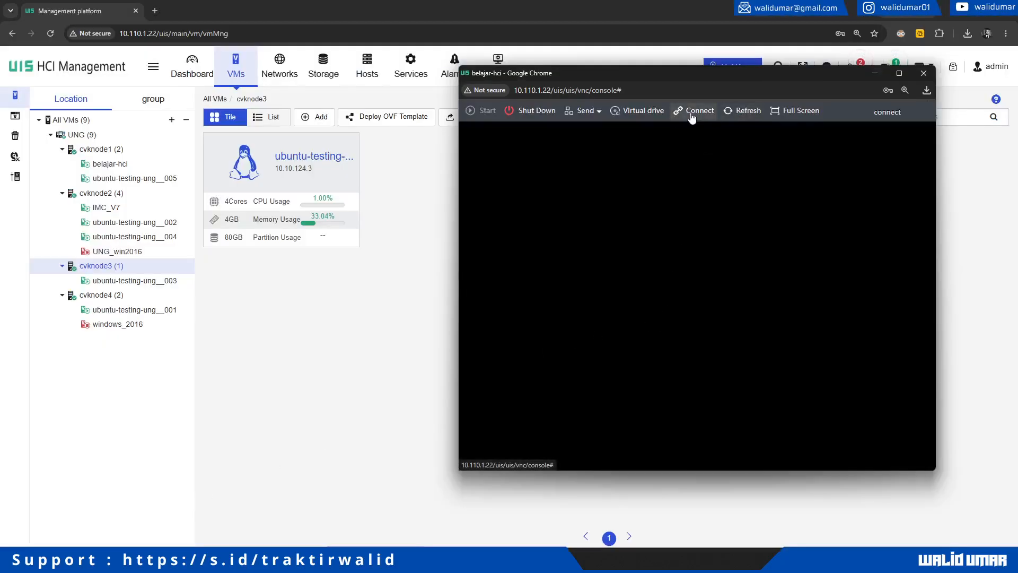
Step: Reopen belajar-hci under cvknode1 and check its new console showing the Ubuntu 24.04.1 login prompt
click(924, 73)
click(111, 164)
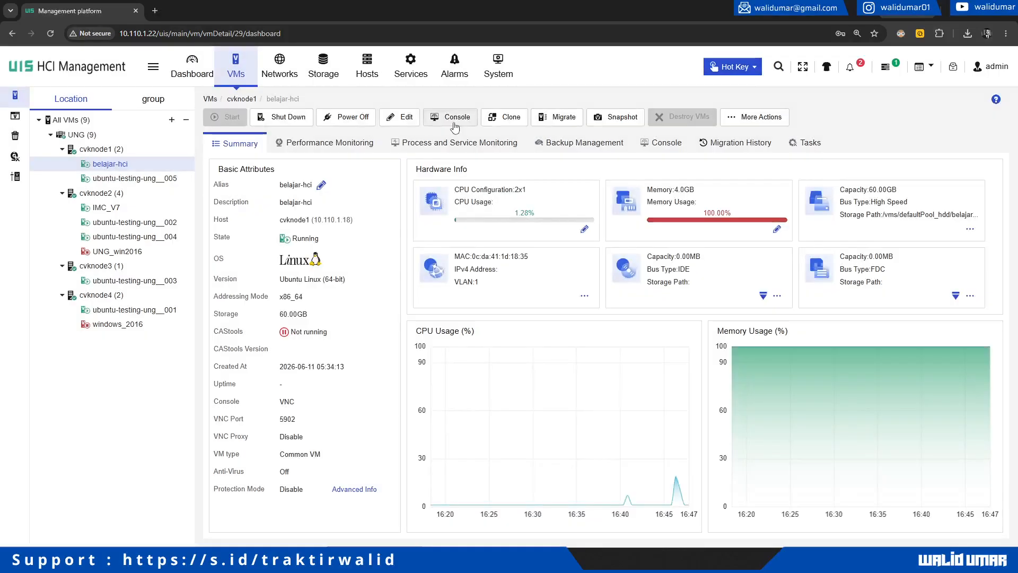
click(455, 127)
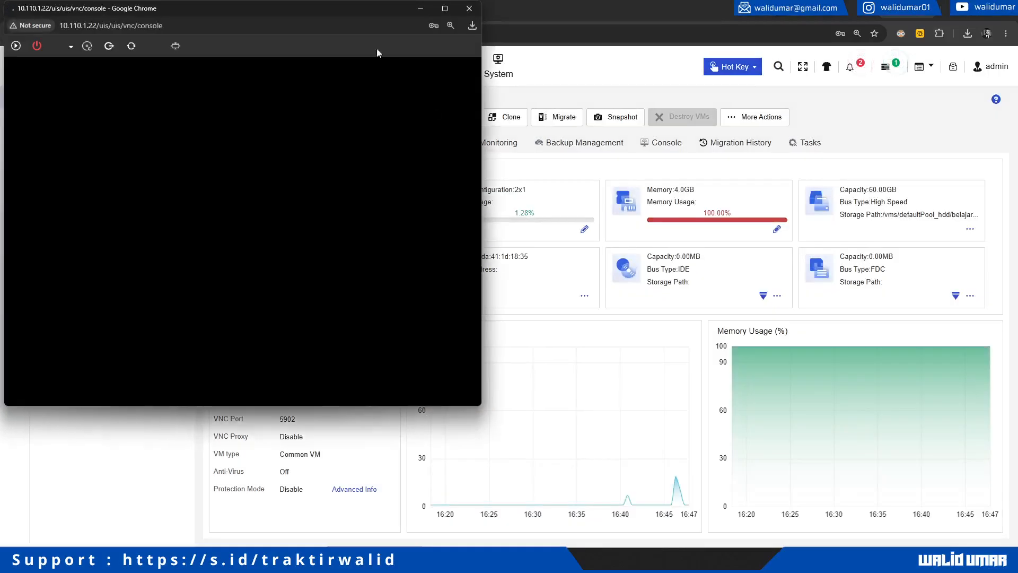
drag(248, 13, 591, 101)
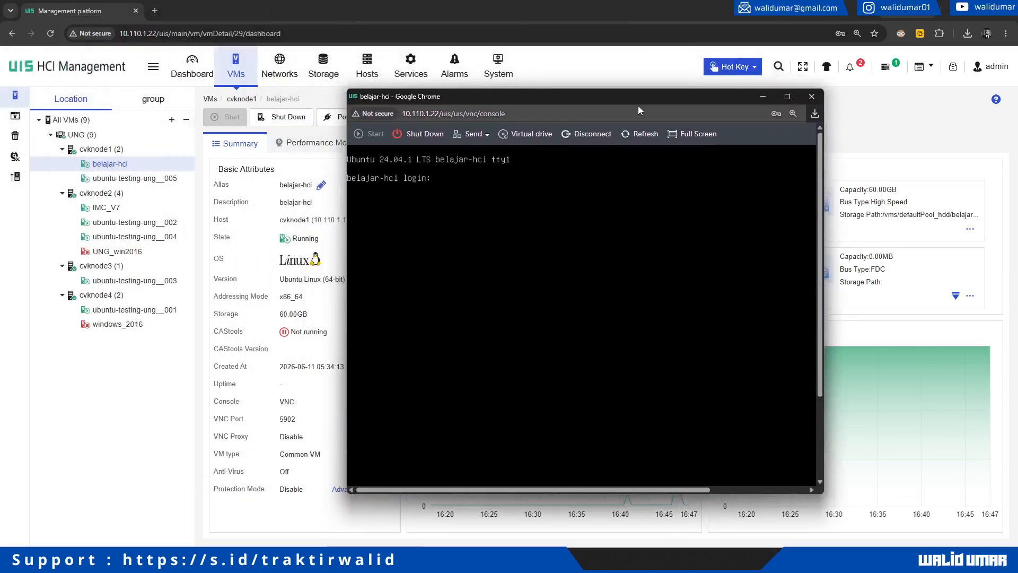
click(812, 97)
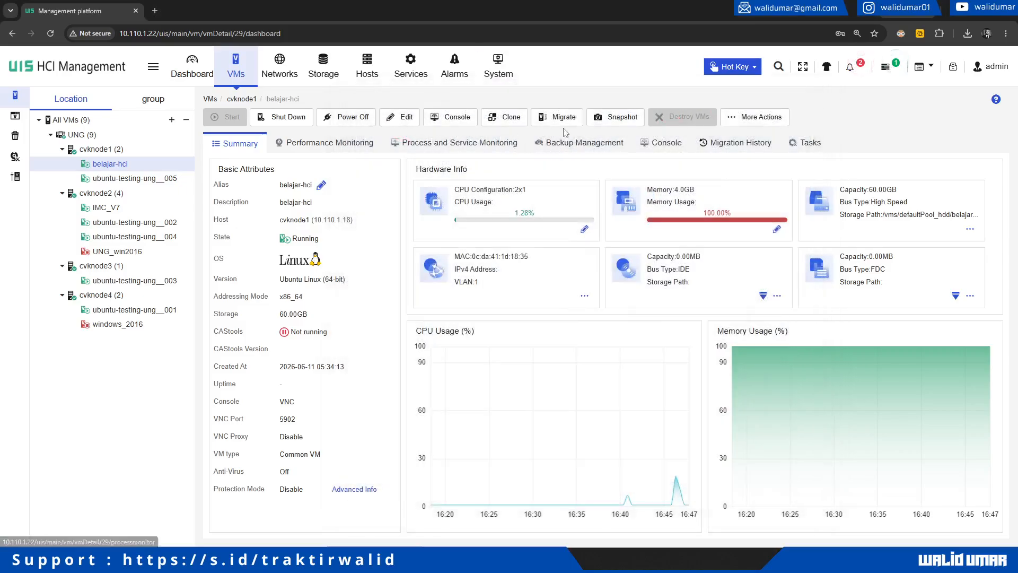
Step: Clone belajar-hci with Start Now on and alias belajar-hci_clone1, keeping default storage and network
click(503, 123)
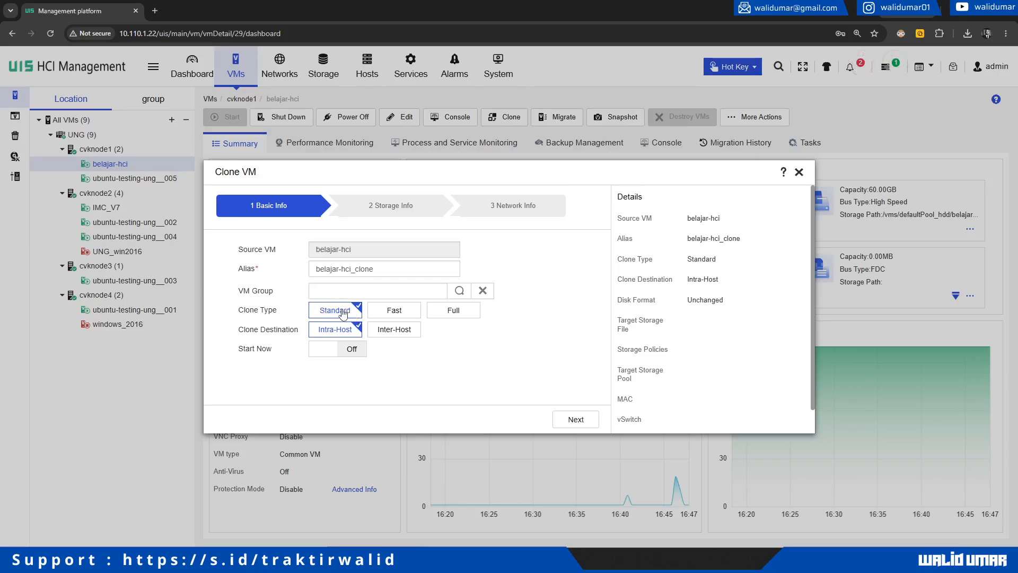
click(344, 350)
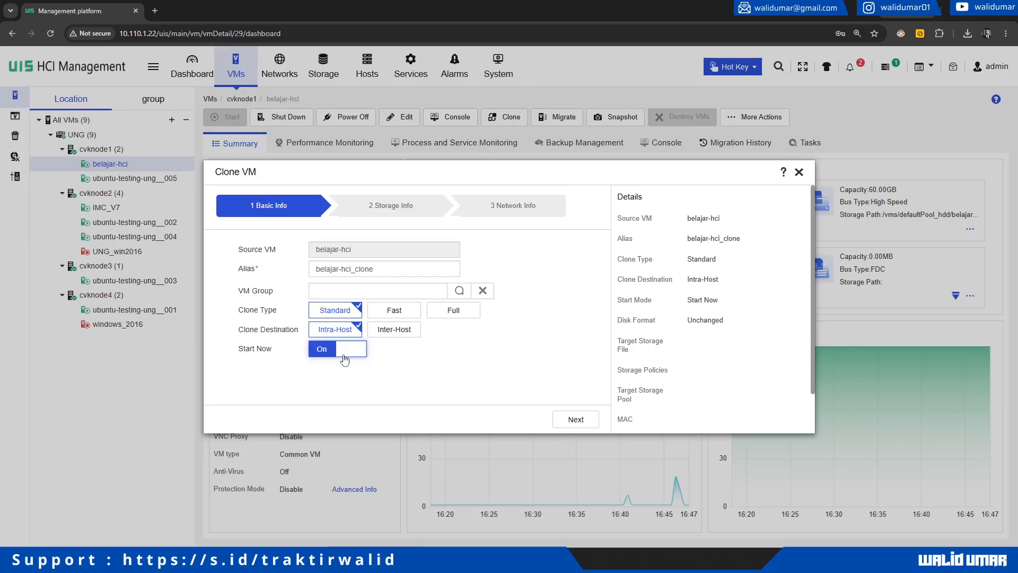
drag(431, 269, 356, 275)
click(387, 275)
text(1)
click(586, 424)
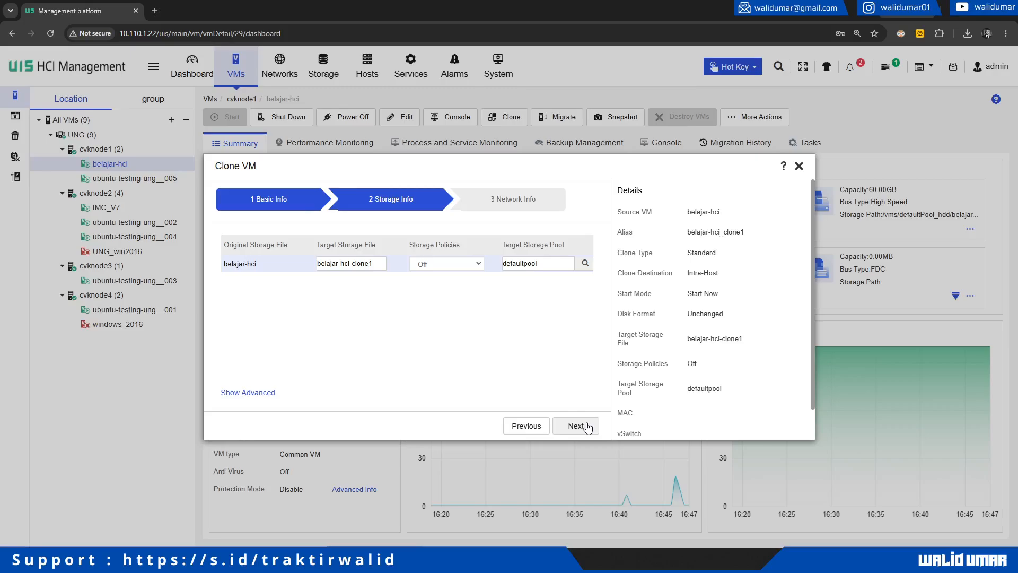
click(588, 426)
click(562, 420)
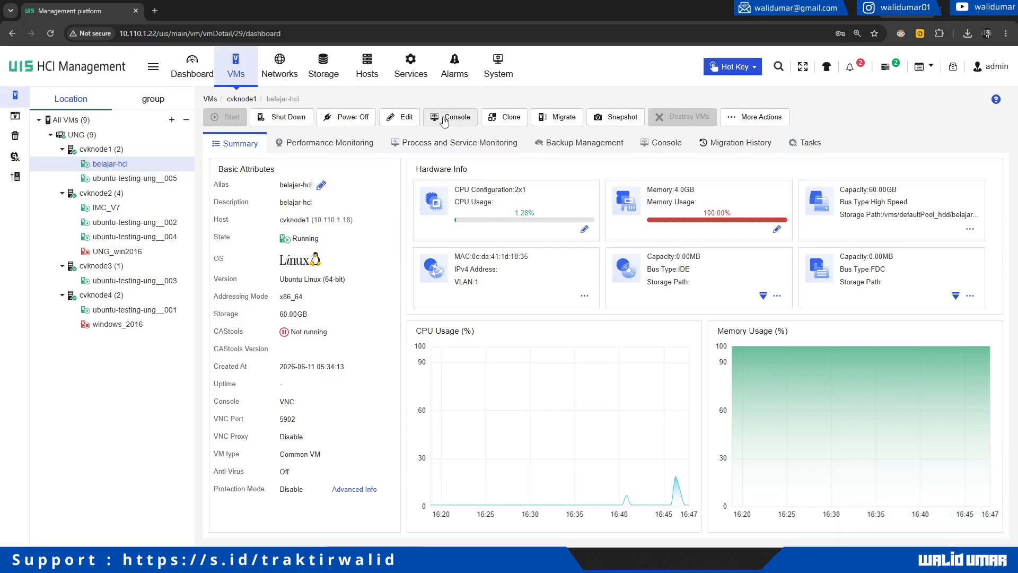
Step: Open the Task Console to see the belajar-hci_clone1 clone task at 100%
click(444, 118)
drag(177, 7, 557, 81)
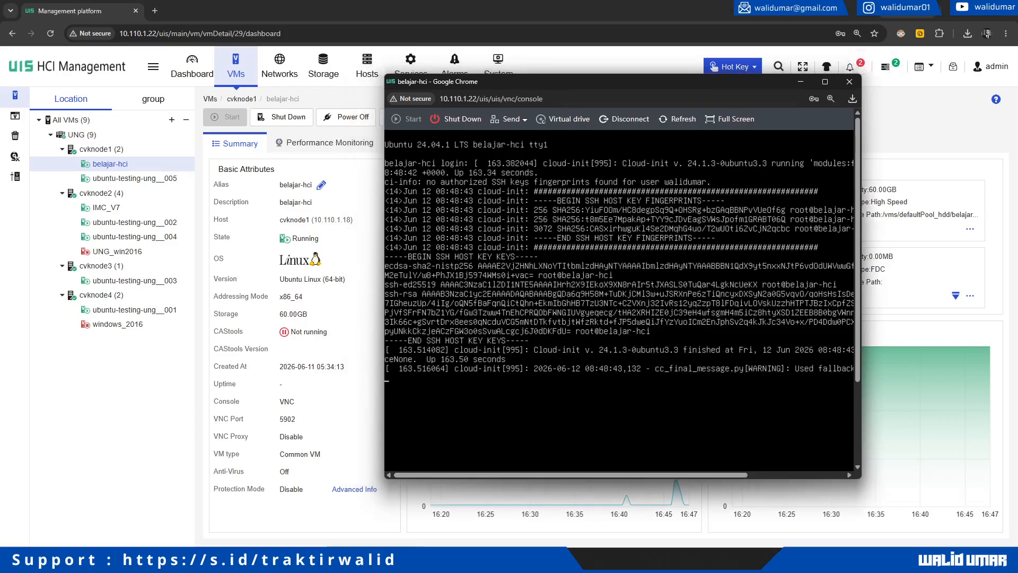
click(883, 73)
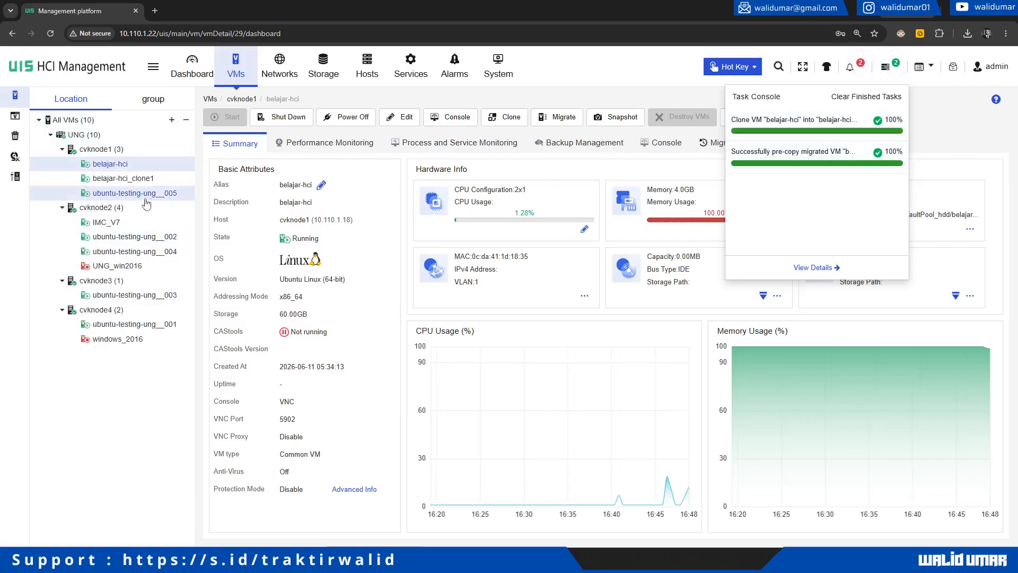
click(140, 180)
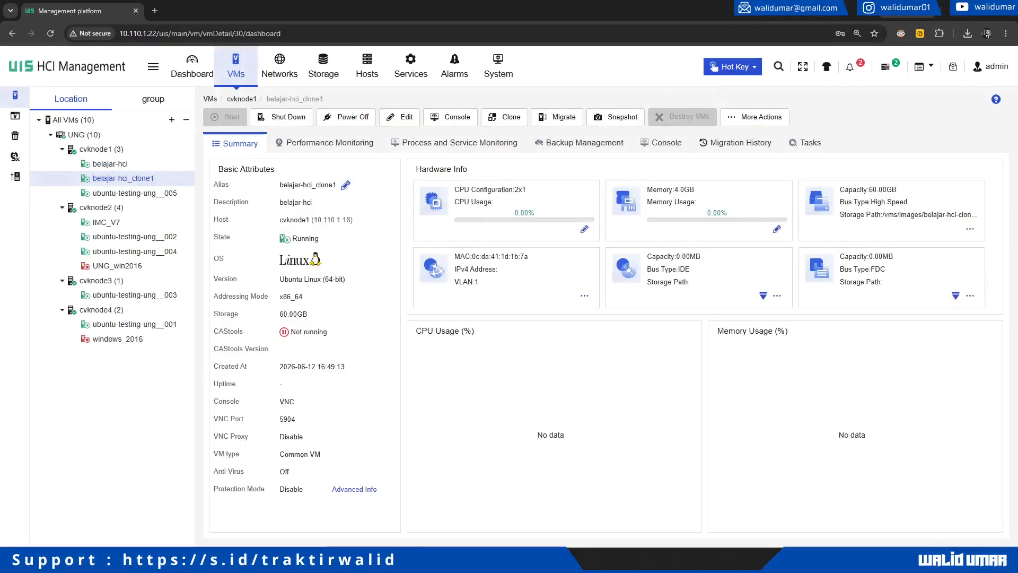
mouse_move(102, 560)
click(181, 497)
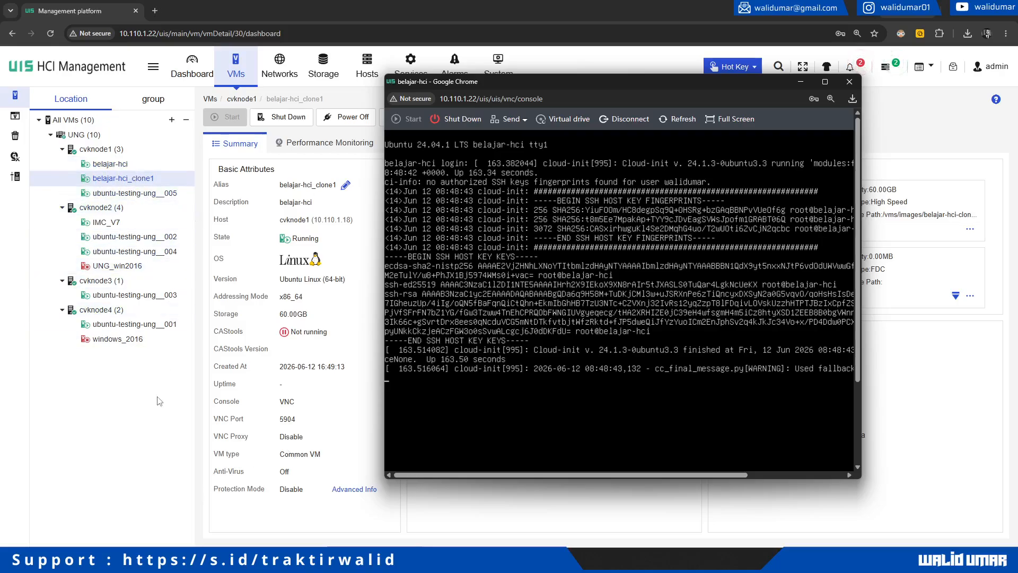
click(127, 441)
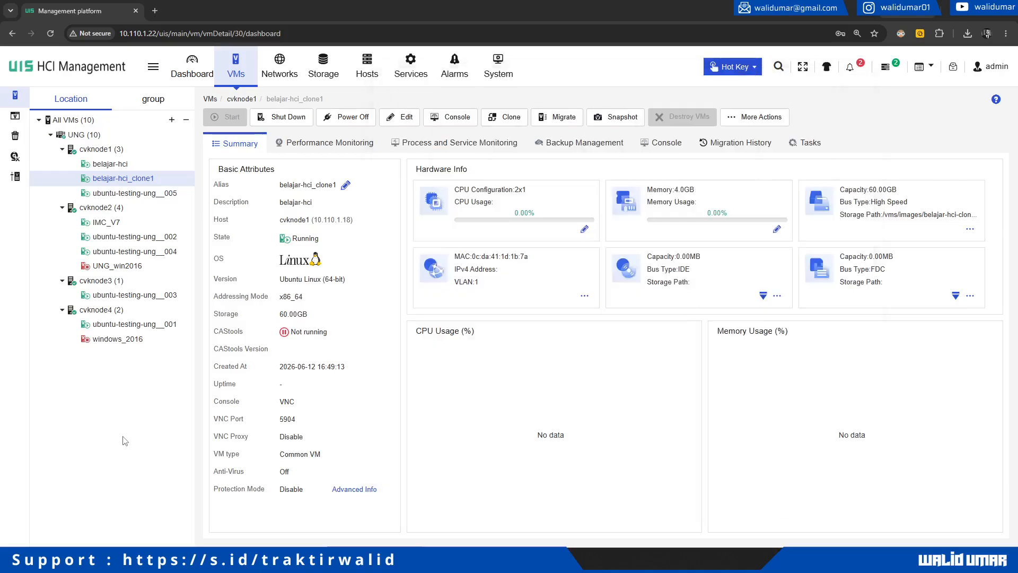
click(125, 165)
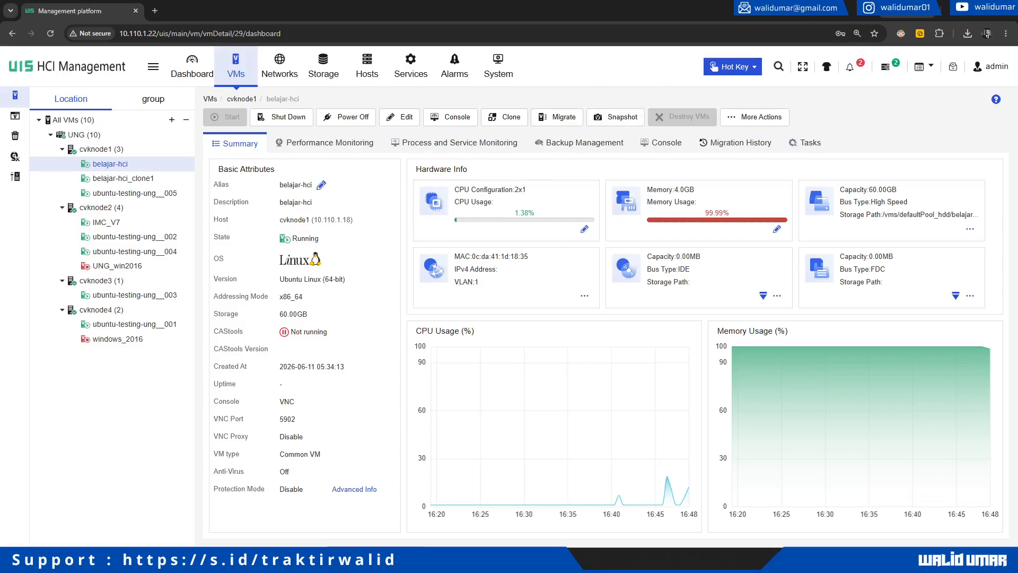
Step: Log in to belajar-hci's console with the user name and account password
mouse_move(103, 561)
click(138, 518)
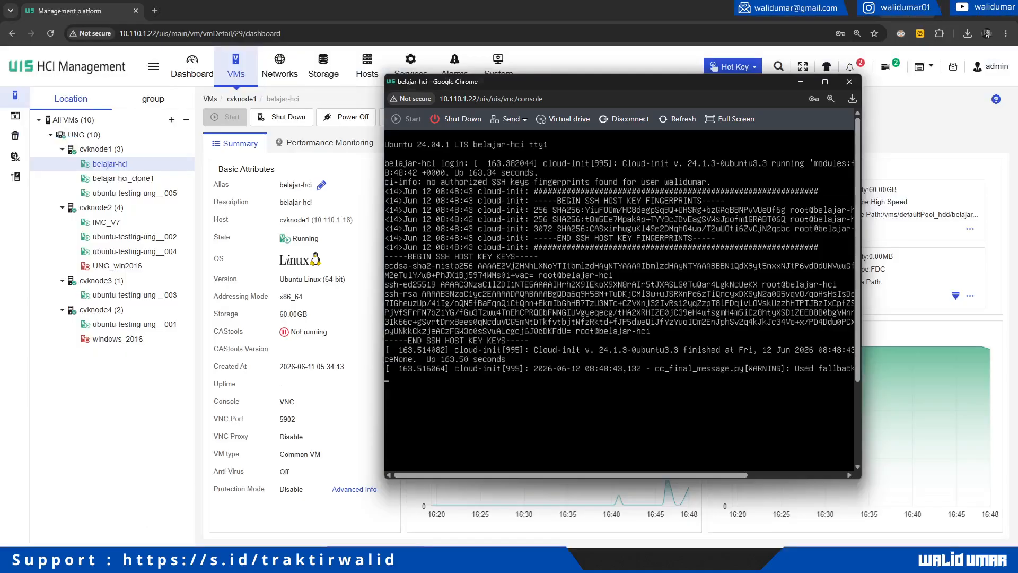
key(Return)
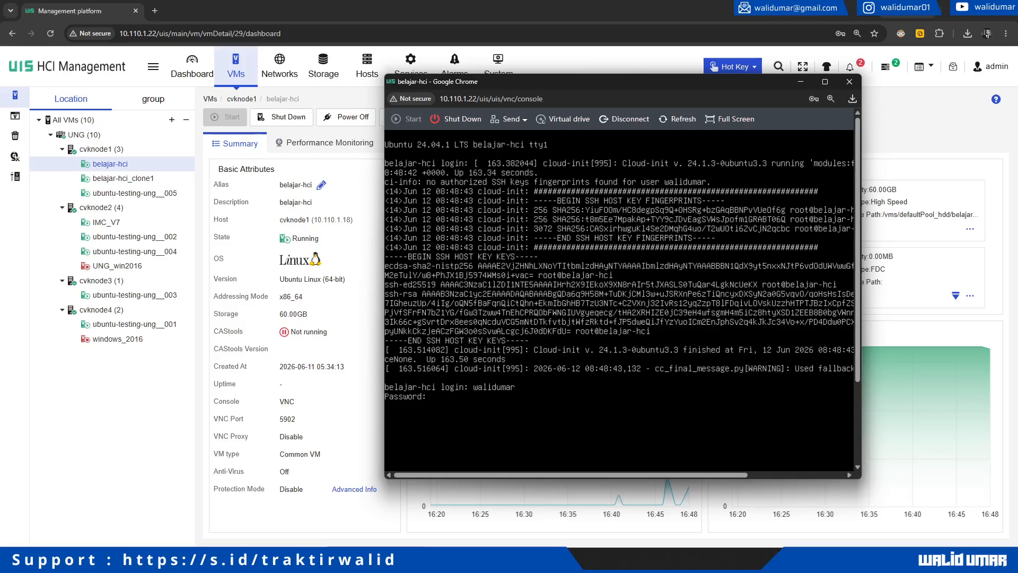
key(Return)
key(Return)
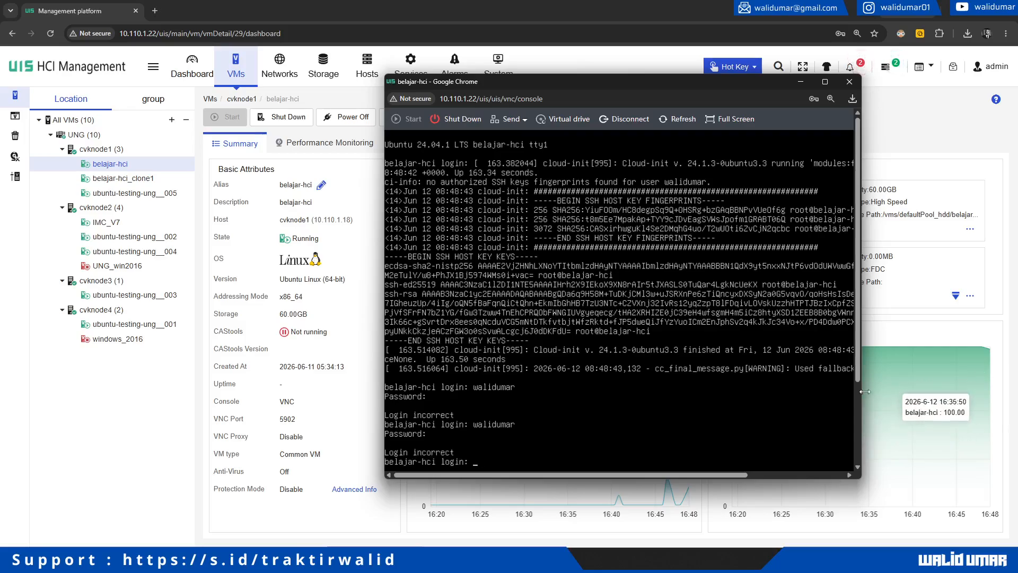
scroll(858, 297, down, 2)
key(Return)
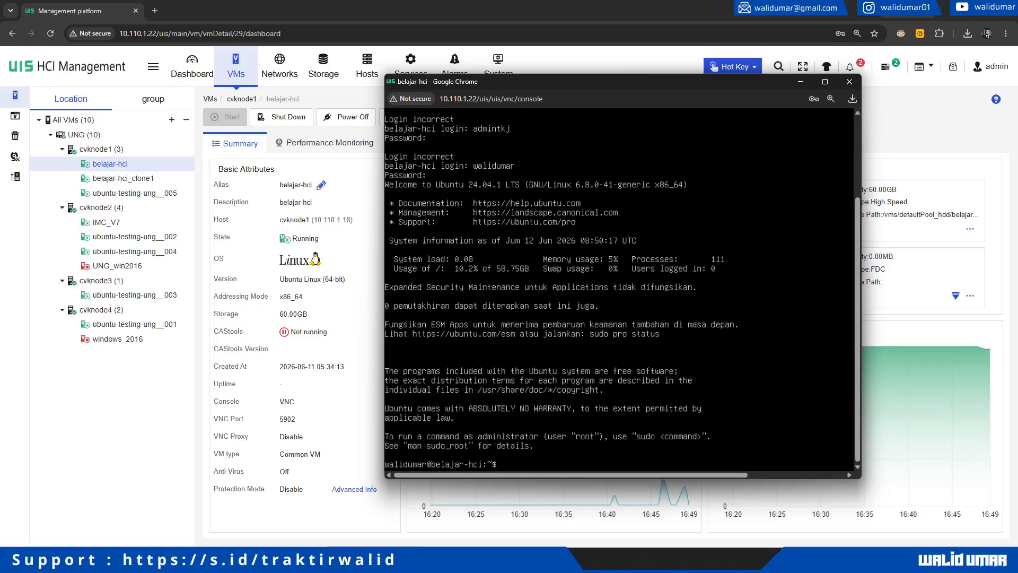
Step: Run pwd to confirm the home directory, then return to the management page
text(ouch)
key(BackSpace)
key(BackSpace)
key(BackSpace)
key(BackSpace)
text(pwd)
key(Return)
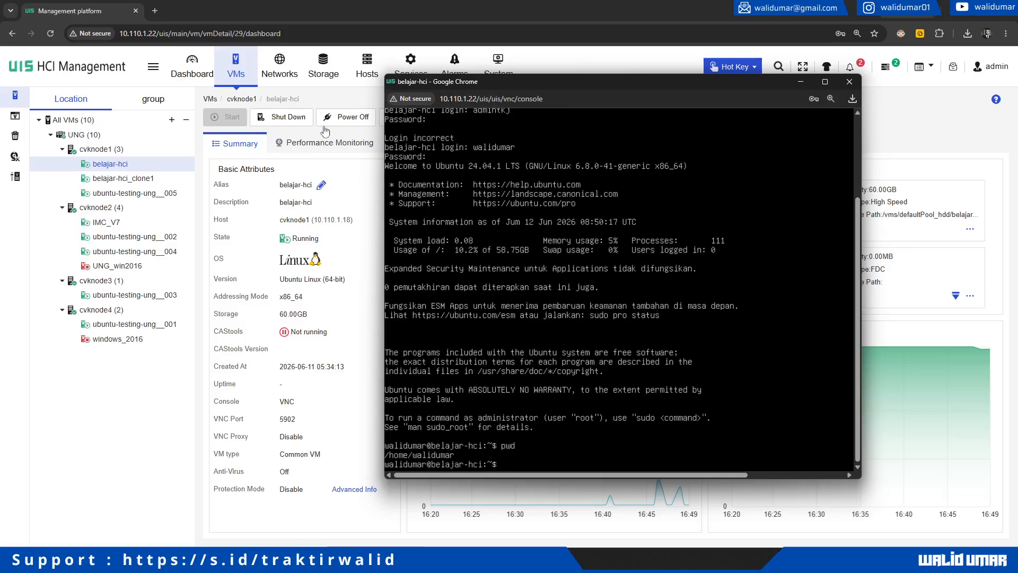
click(137, 386)
Step: Create a memory-inclusive snapshot of belajar-hci named fresh-install, then close snapshot management
click(598, 121)
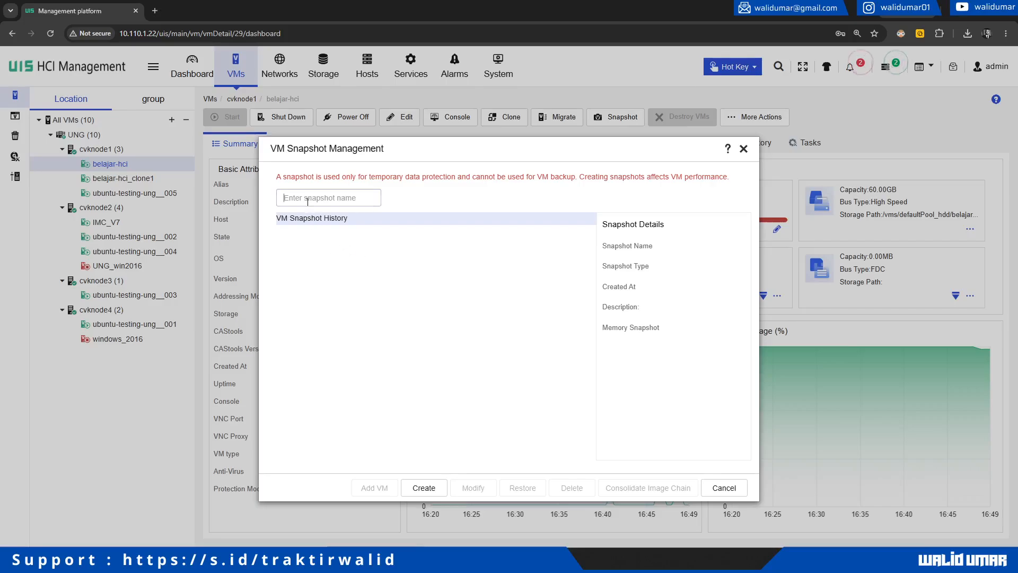
text(f)
key(BackSpace)
text(fresh-install)
click(421, 487)
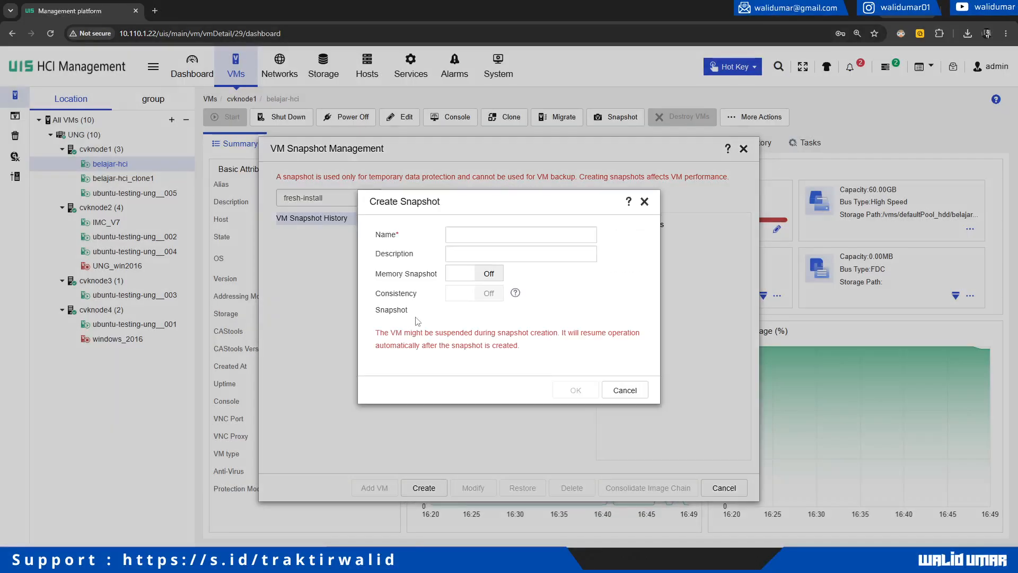
click(455, 235)
text(f)
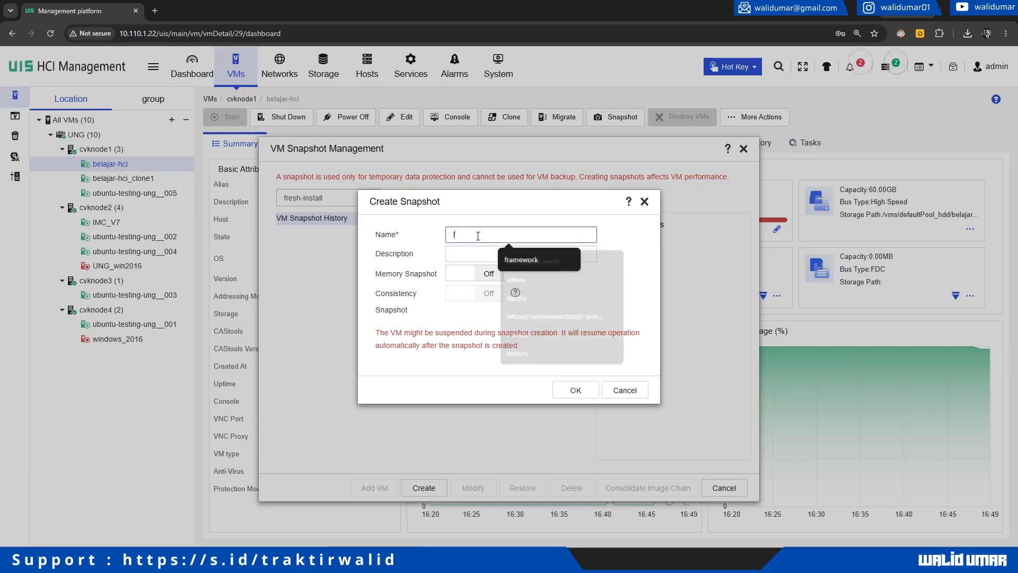
text(resh-install)
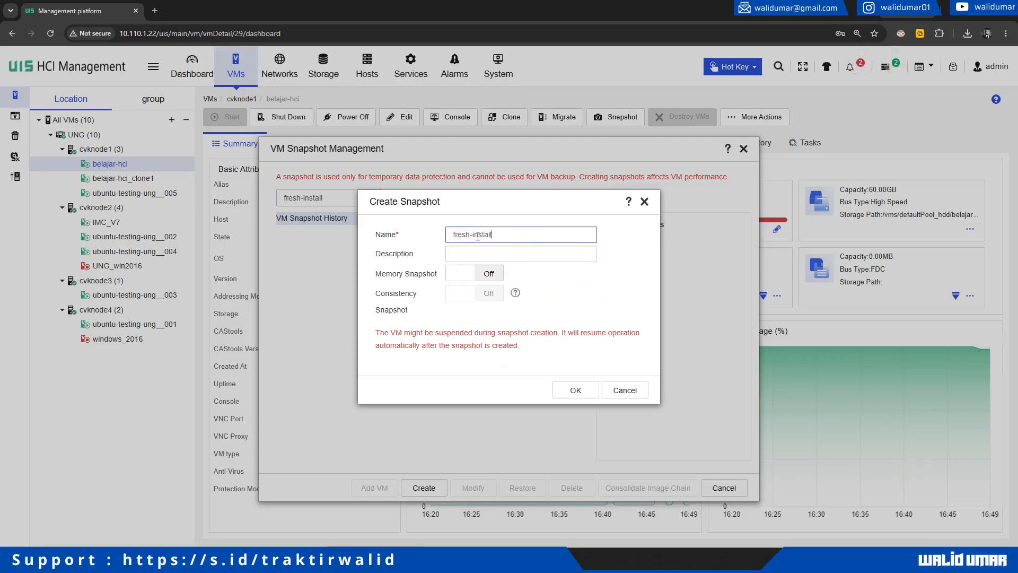
click(475, 273)
click(580, 389)
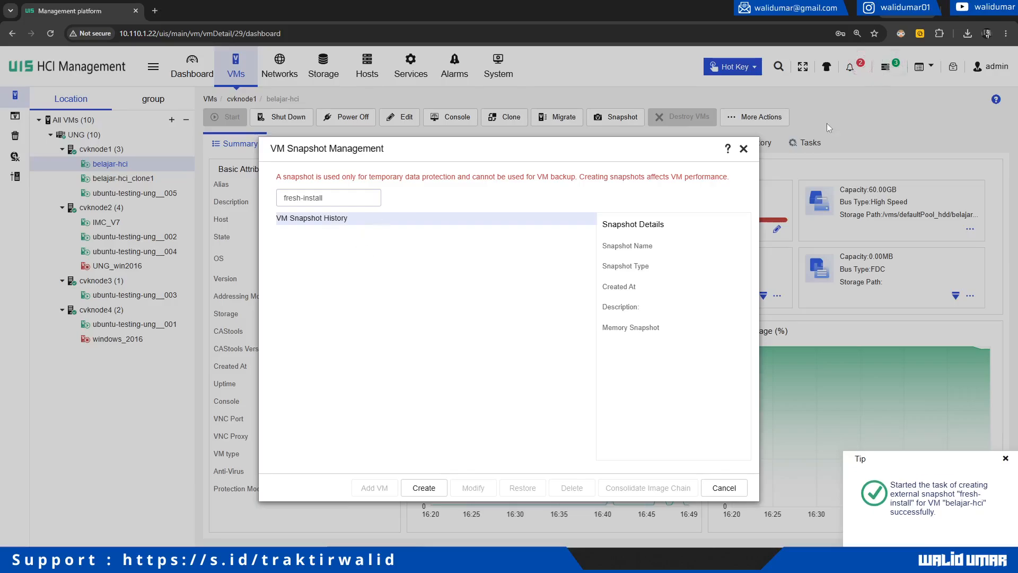
click(735, 488)
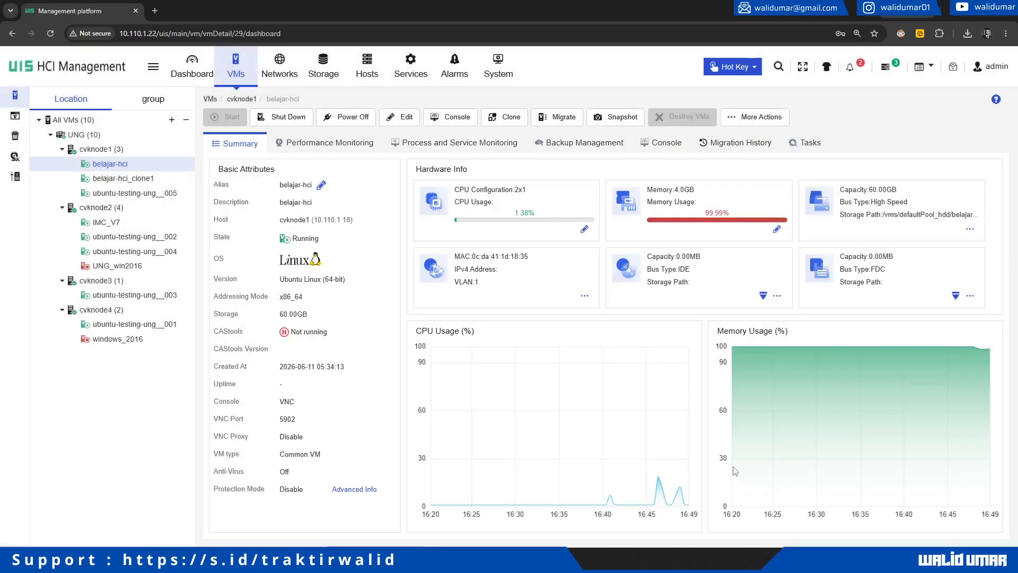
Step: Check the fresh-install snapshot task's progress in the task list and snapshot management window
click(886, 70)
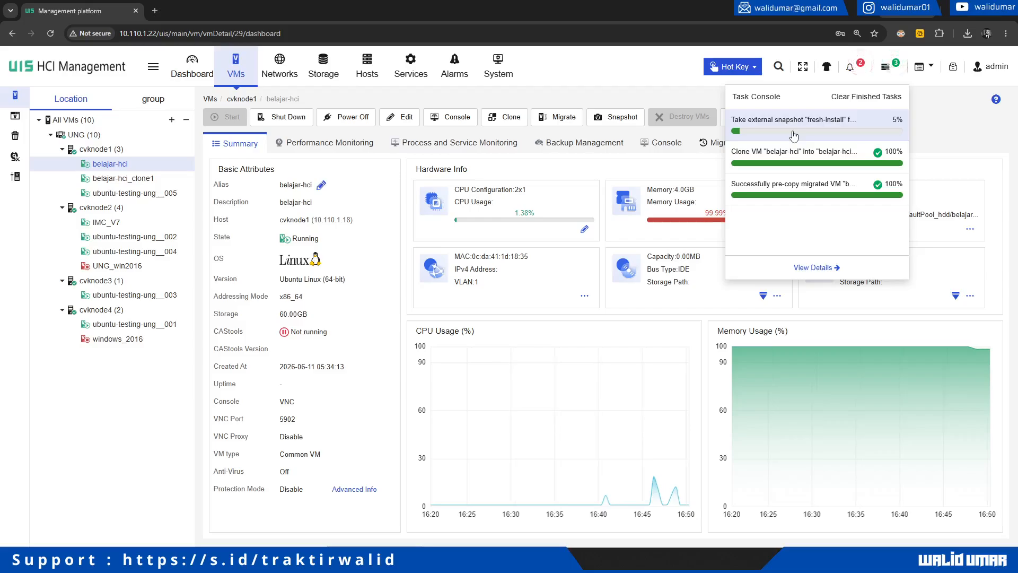
click(636, 91)
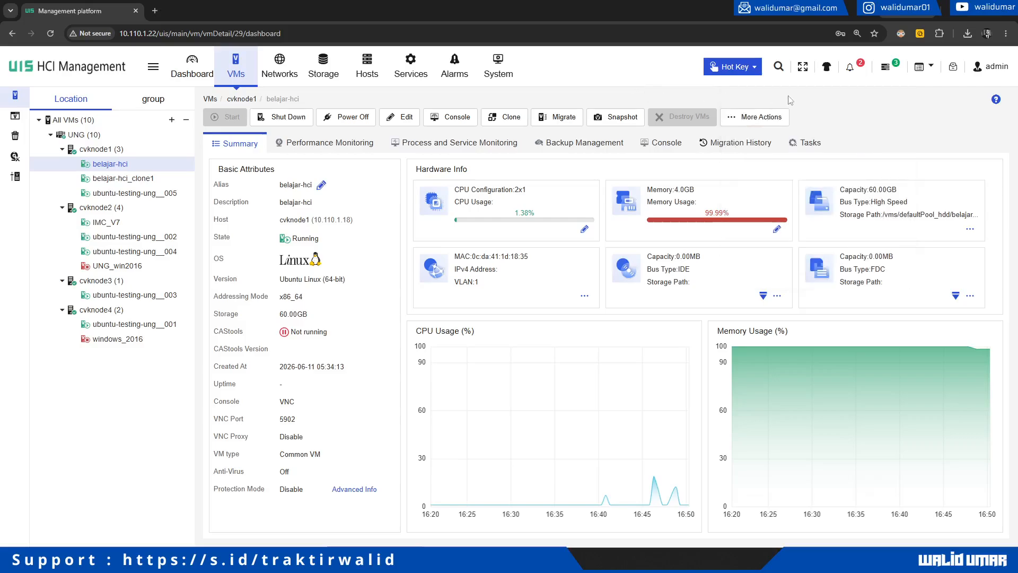
click(596, 122)
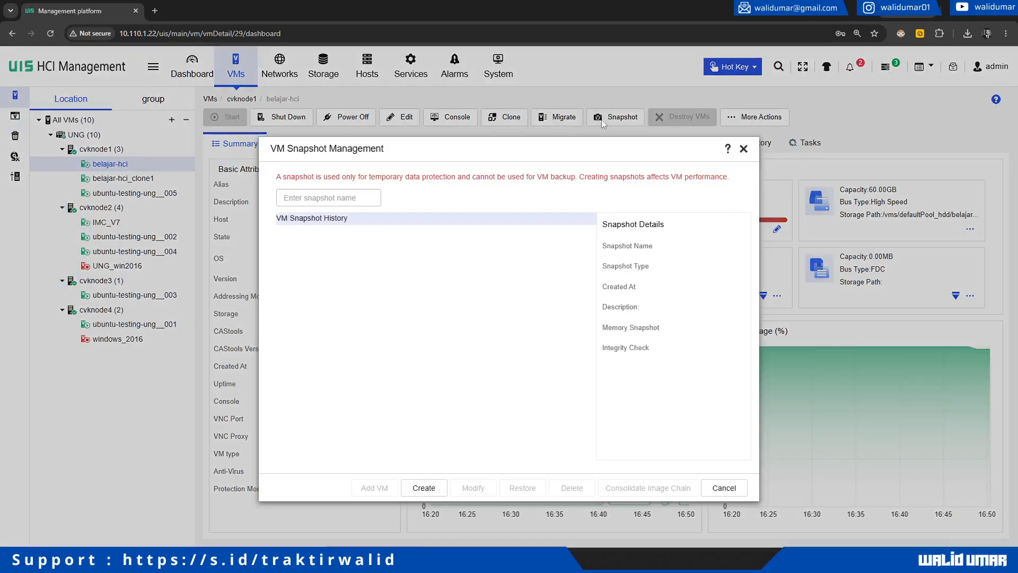
click(743, 149)
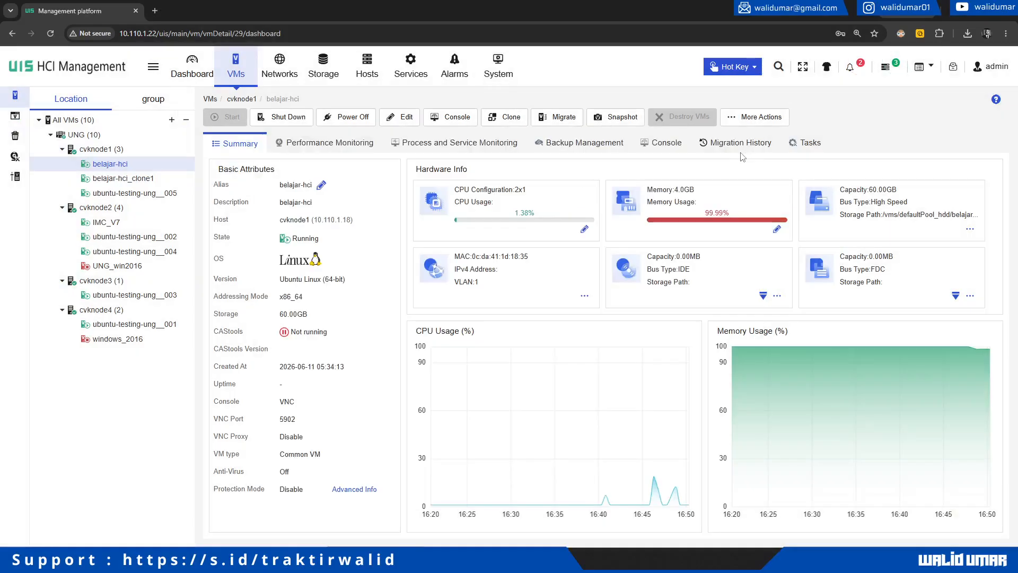
click(885, 69)
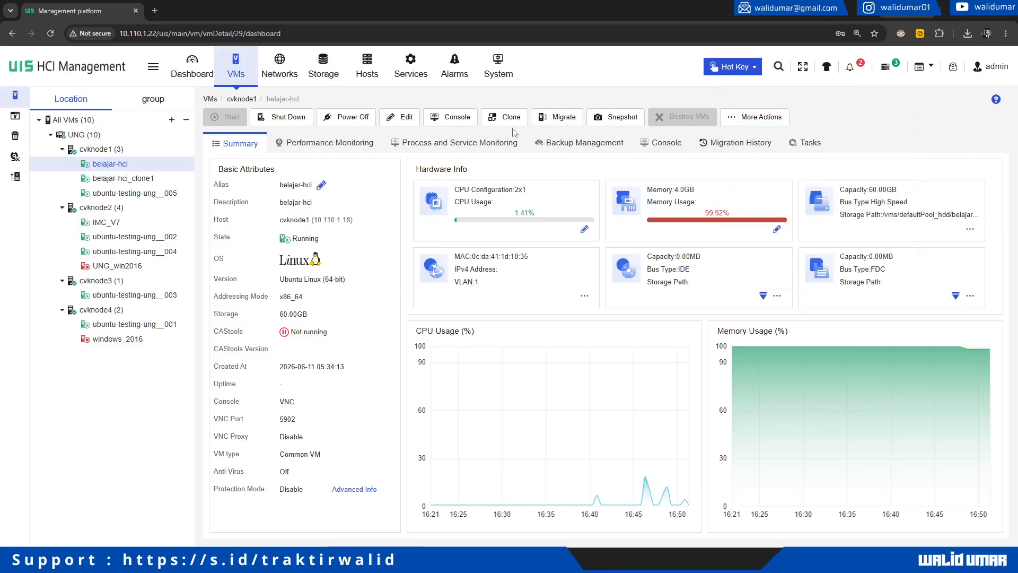
Step: Confirm fresh-install is listed, then list the home folder in the VM console with ls
click(619, 117)
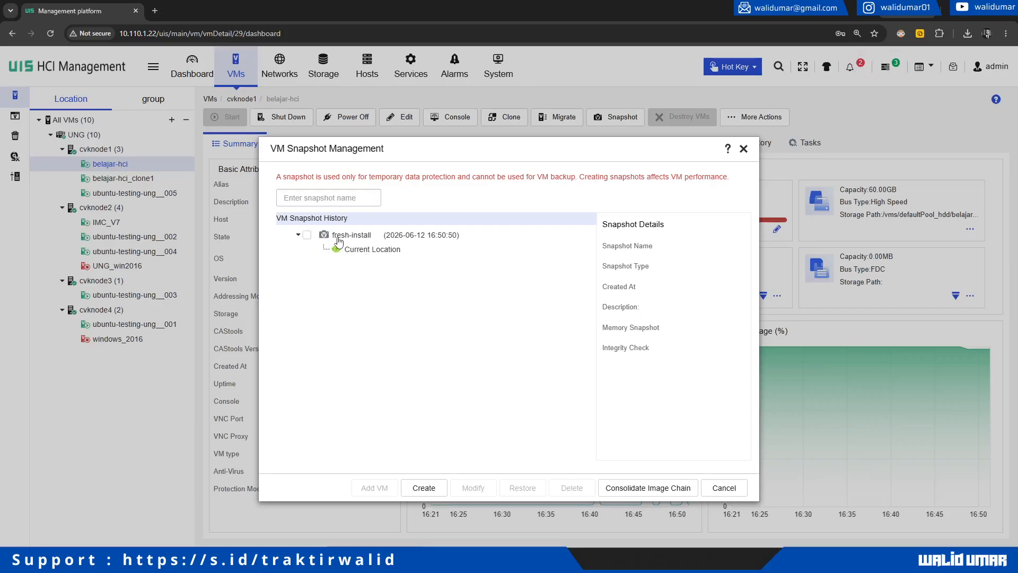
mouse_move(102, 560)
click(159, 506)
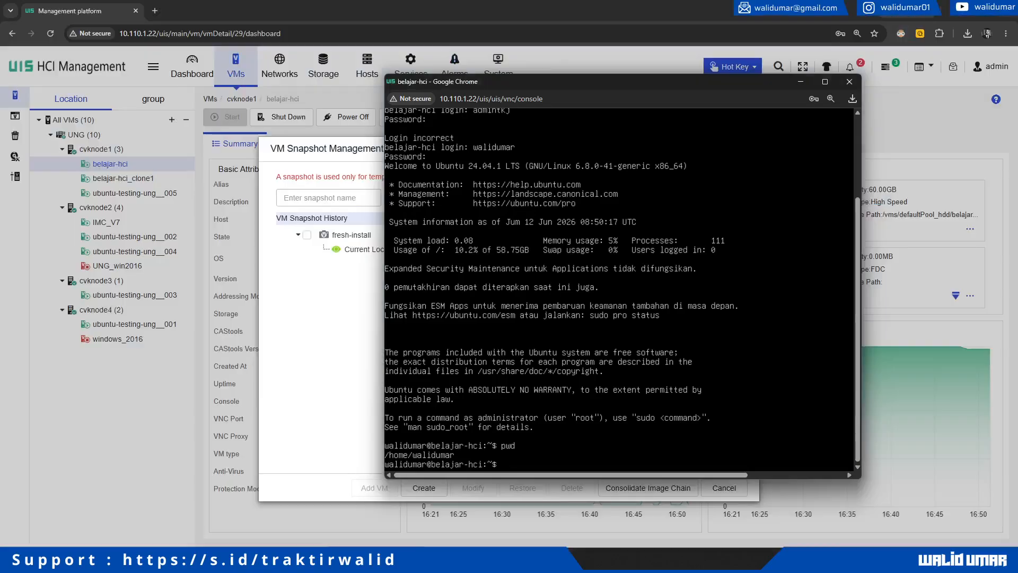
key(Return)
key(Return)
key(Return)
key(Return)
text(ls)
key(Return)
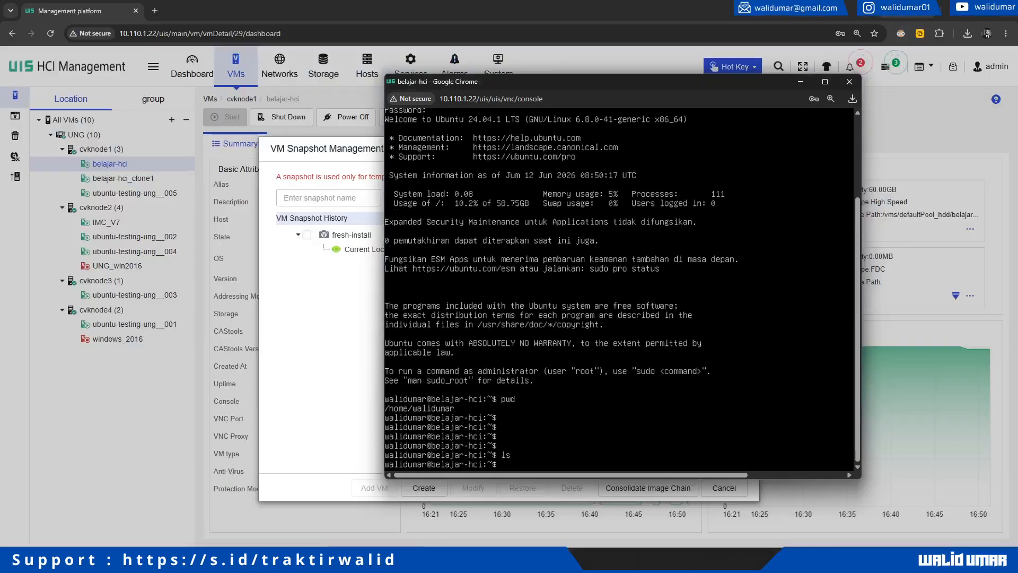
Step: Create an empty belajar-hci file with touch and open it in nano
text(touch belajar-hci)
key(Return)
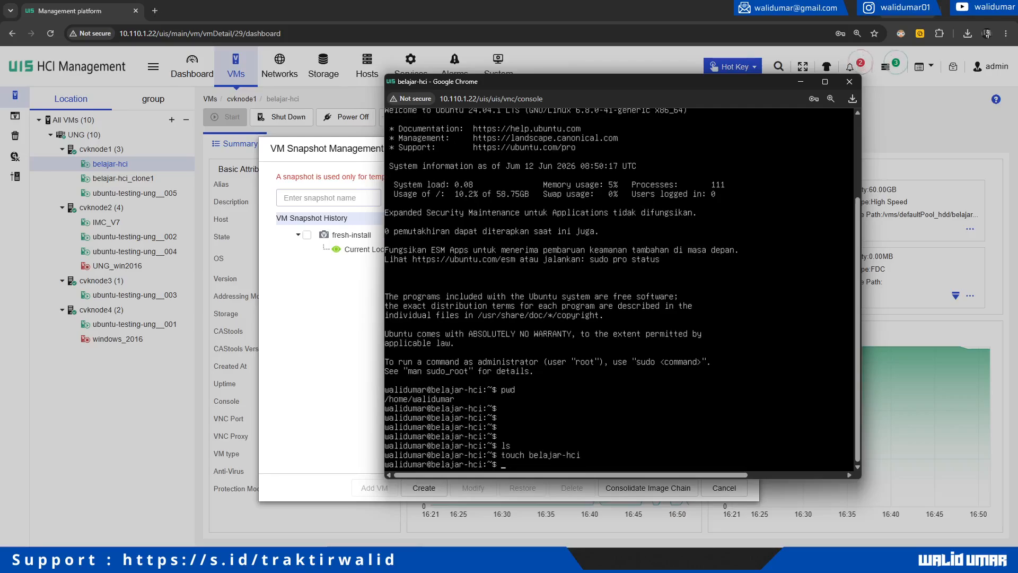
text(nano belaa)
key(Tab)
key(Return)
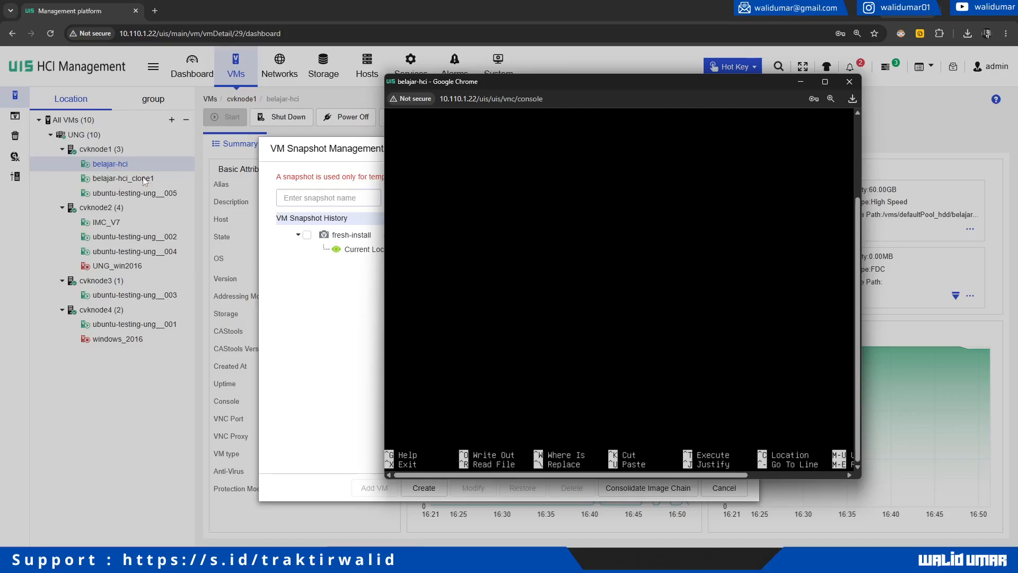
Step: Maximize the console, save the belajar-hci file in nano and exit the editor
drag(859, 211, 858, 128)
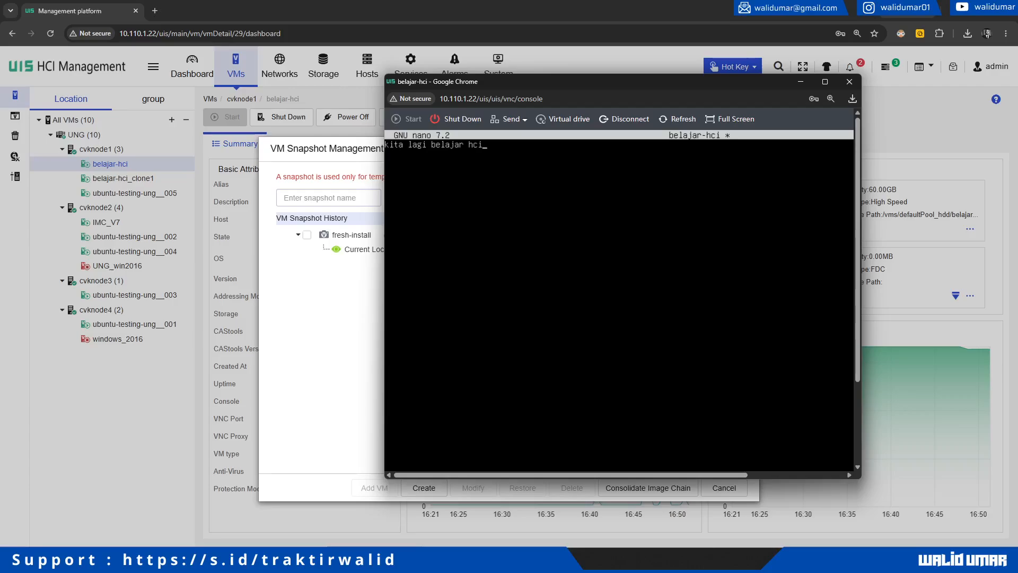
click(825, 81)
key(ctrl+o)
key(Return)
key(ctrl+x)
Step: Verify belajar-hci with ls and cat, log out with exit, and restore the console size
text(ls)
key(Return)
text(cat be)
key(Tab)
key(Return)
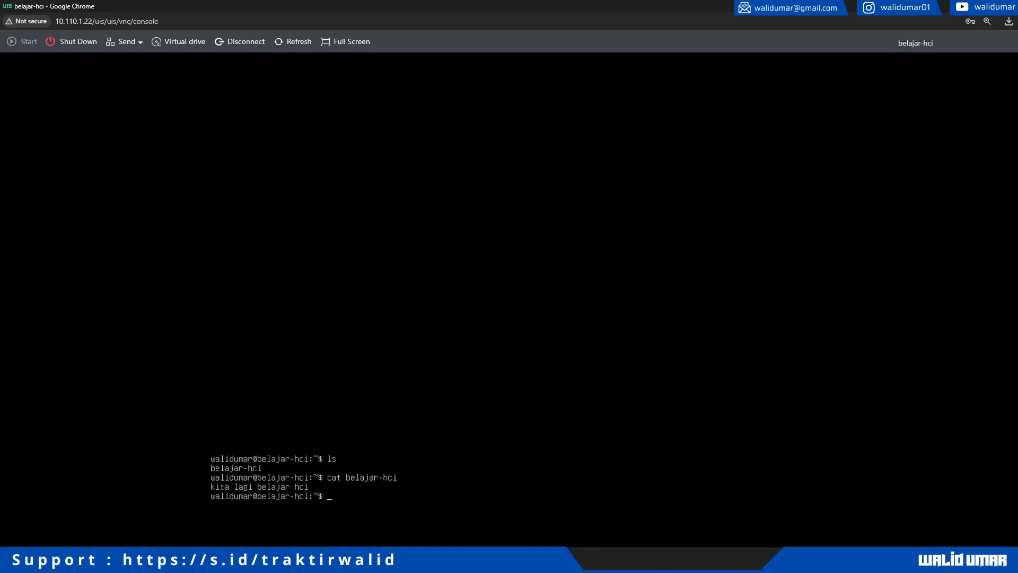
text(exit)
key(Return)
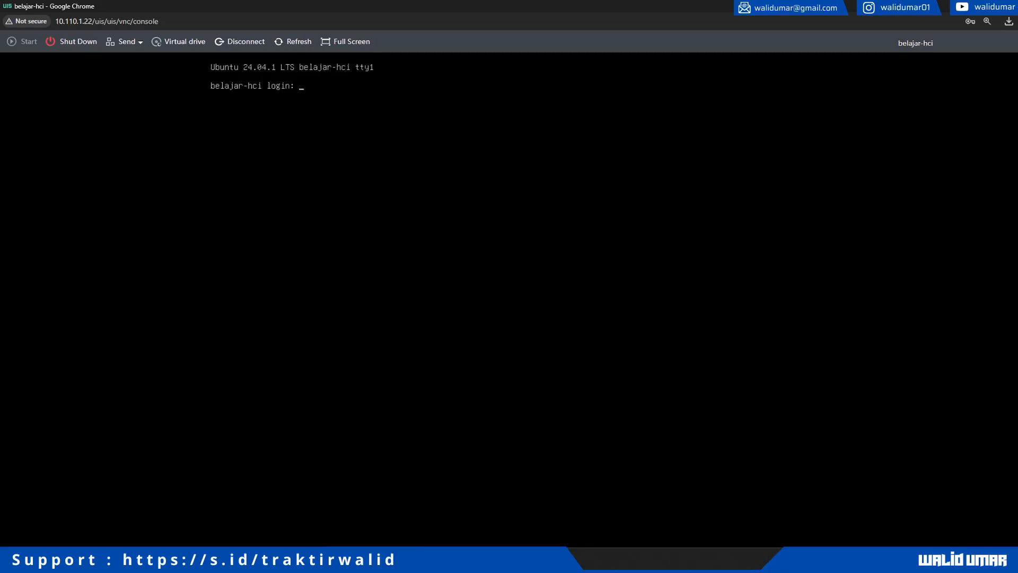
click(979, 7)
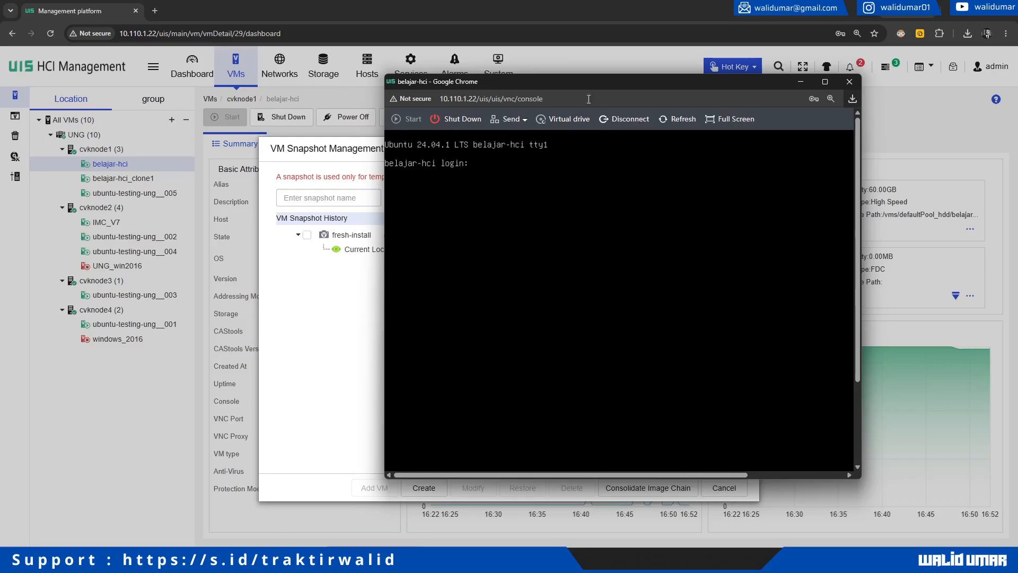
Step: Restore belajar-hci from the fresh-install snapshot, confirm it, and close snapshot management
drag(536, 82, 627, 125)
click(341, 313)
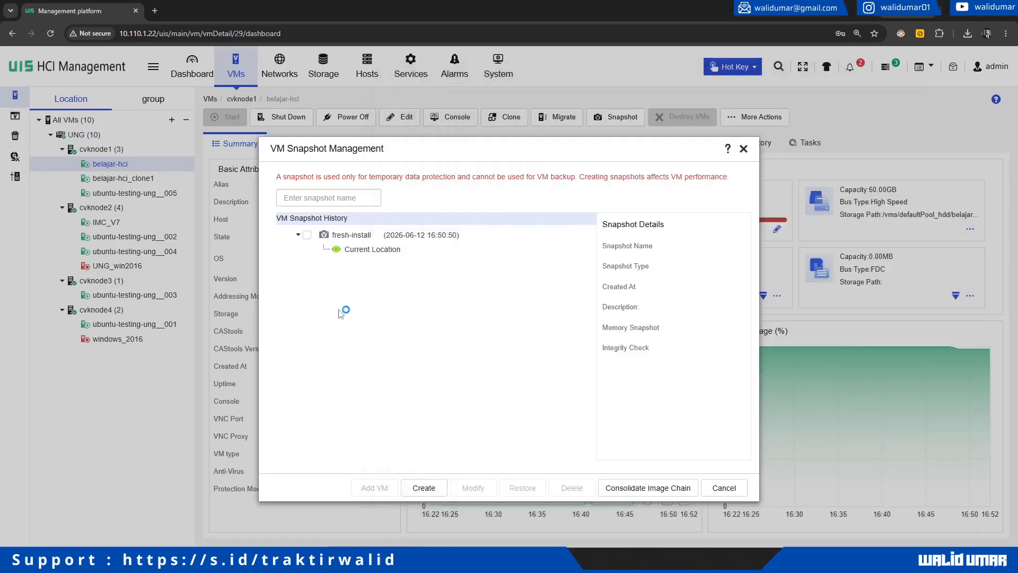
click(307, 236)
click(347, 234)
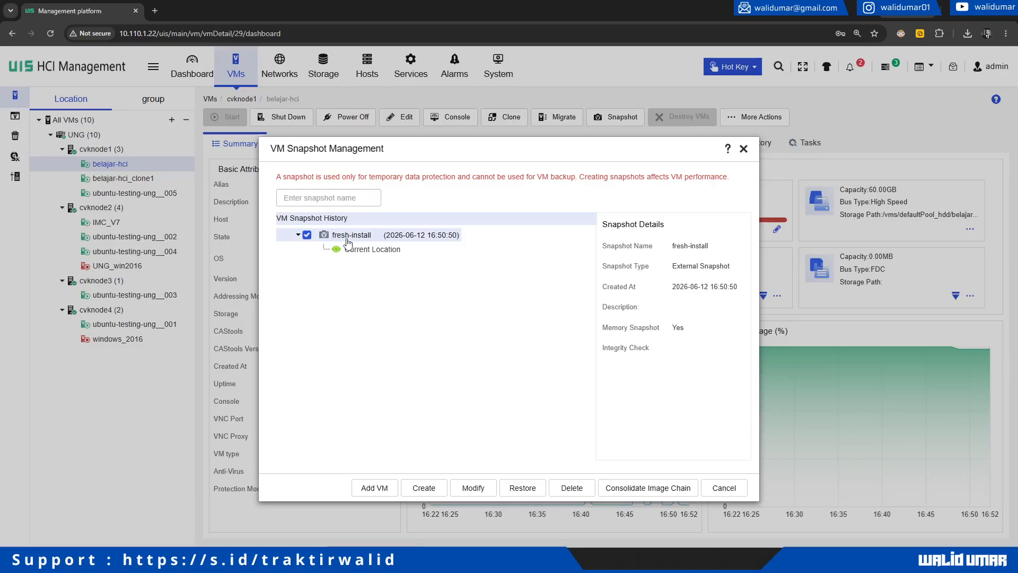
click(343, 237)
click(524, 490)
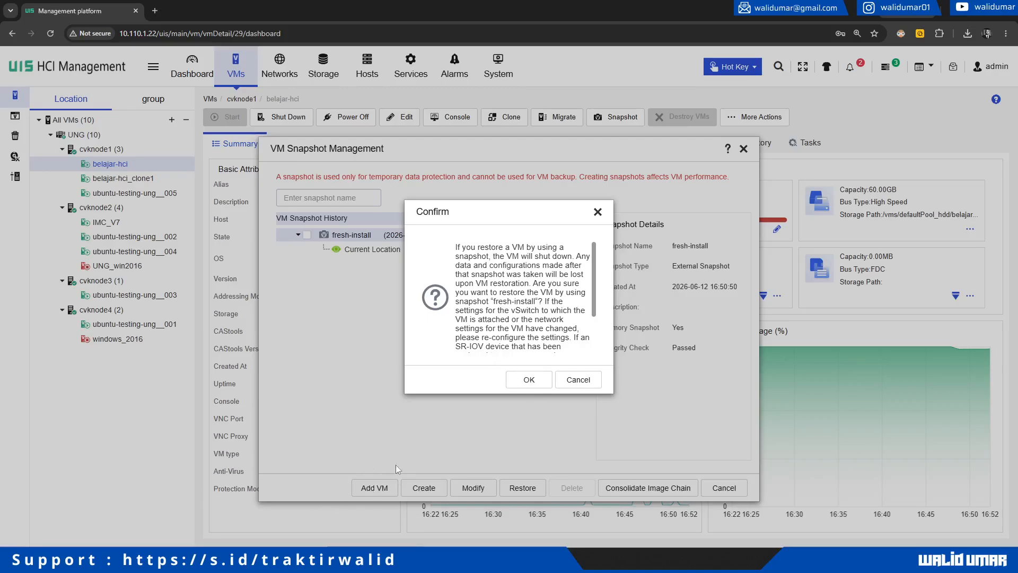
click(530, 380)
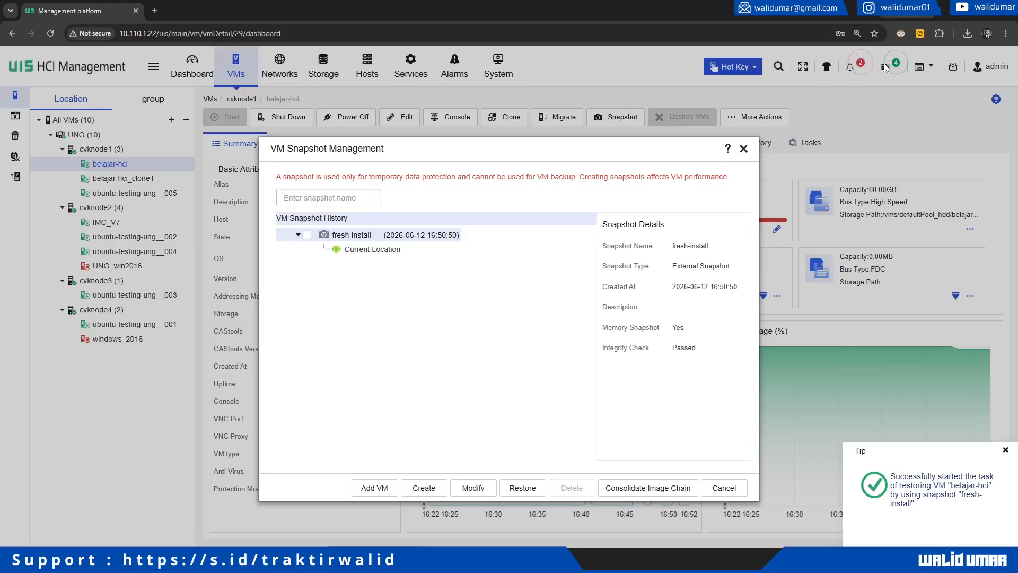
click(744, 149)
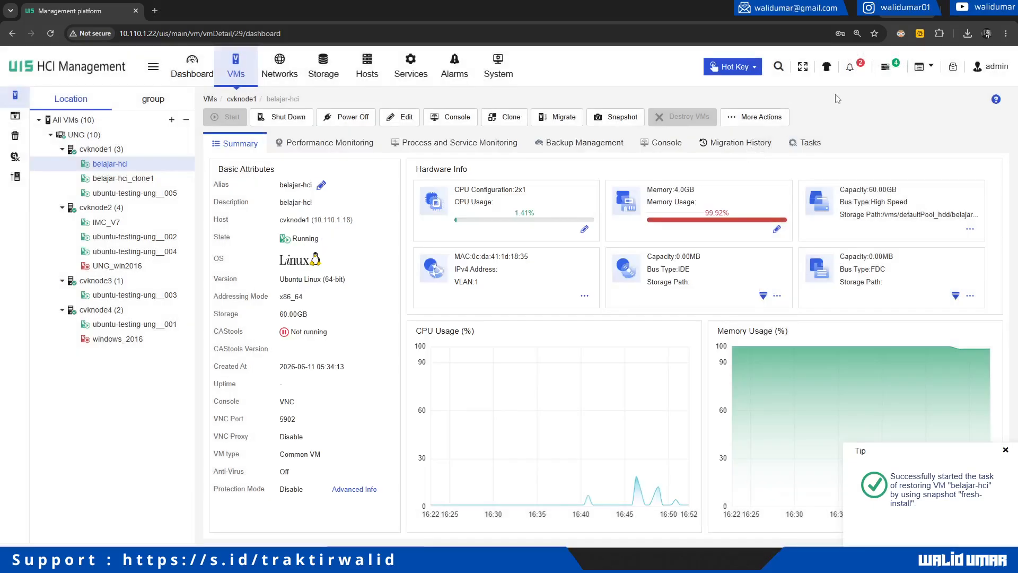
Step: Check the restore task, then reload, center and maximize the belajar-hci console window
click(885, 67)
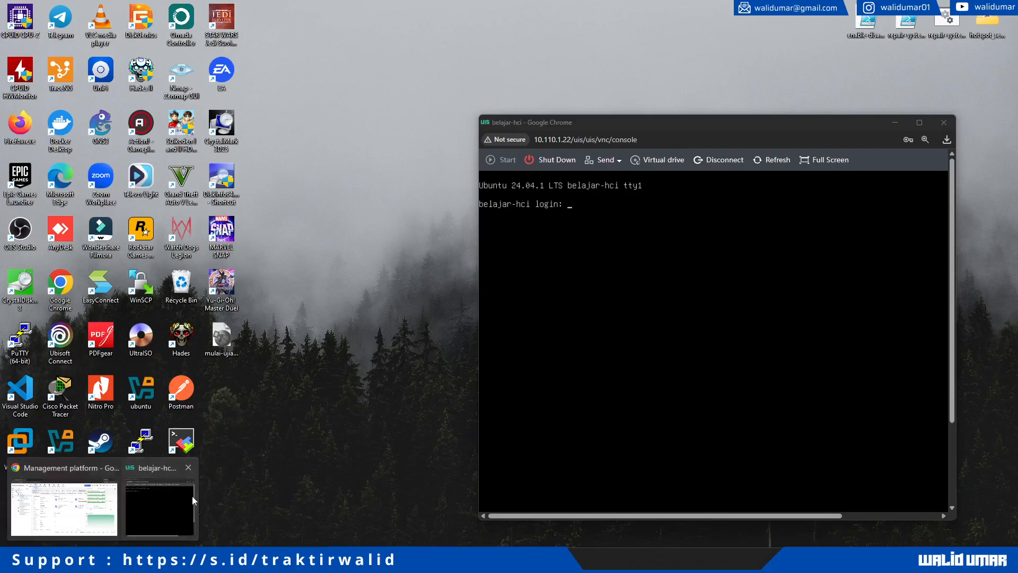
click(192, 495)
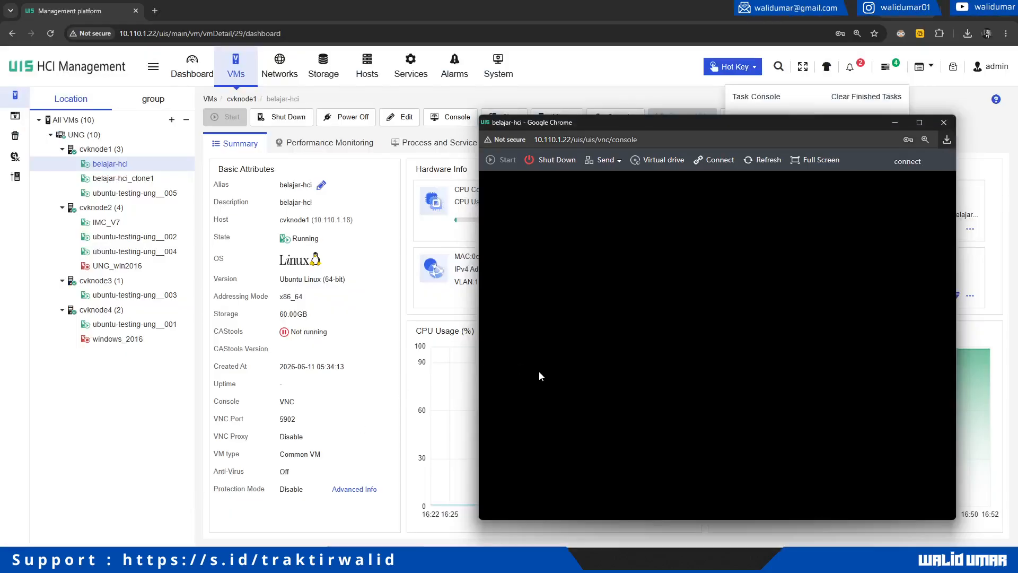
key(F5)
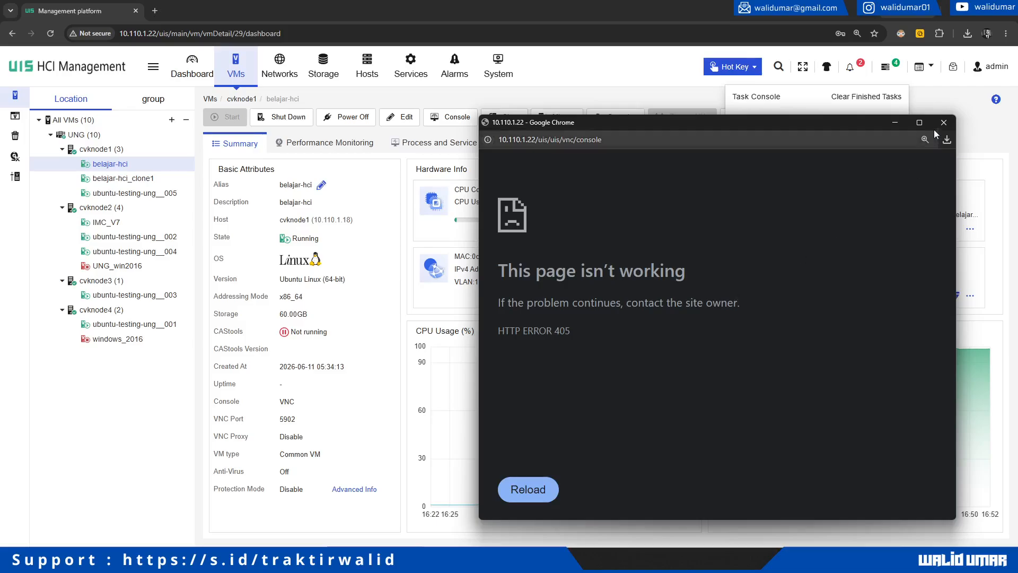
click(450, 116)
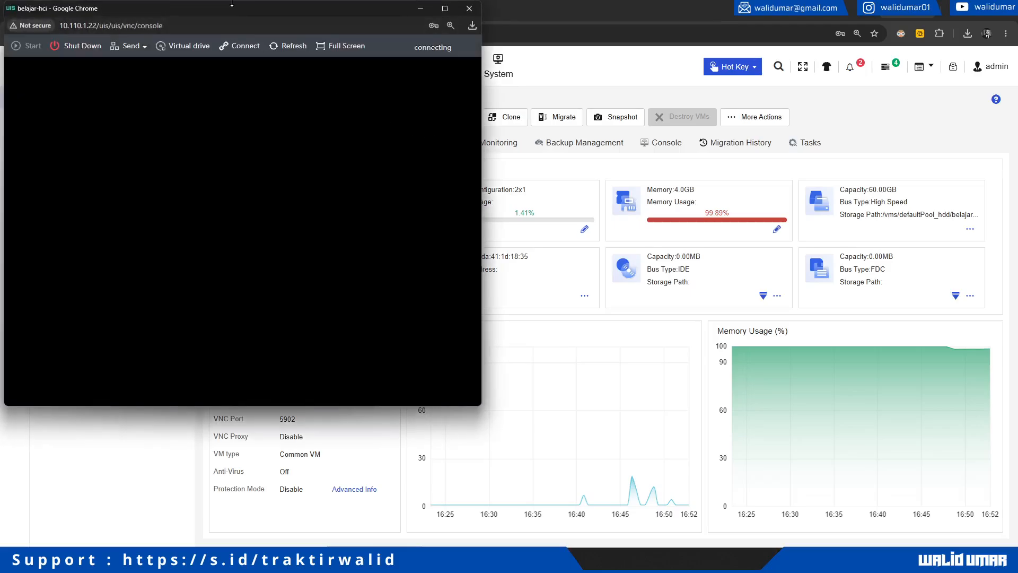
drag(231, 8, 542, 110)
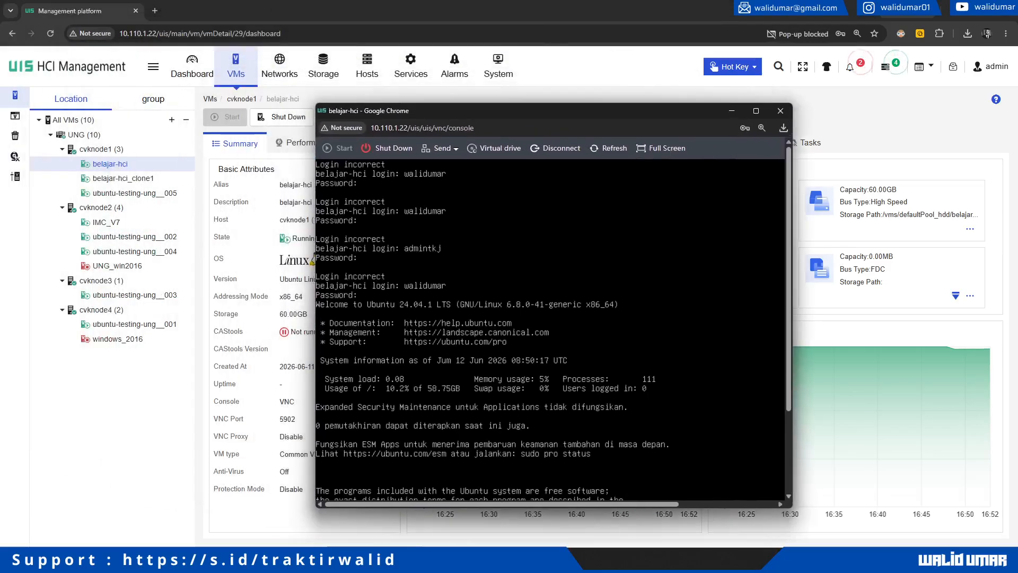
click(757, 110)
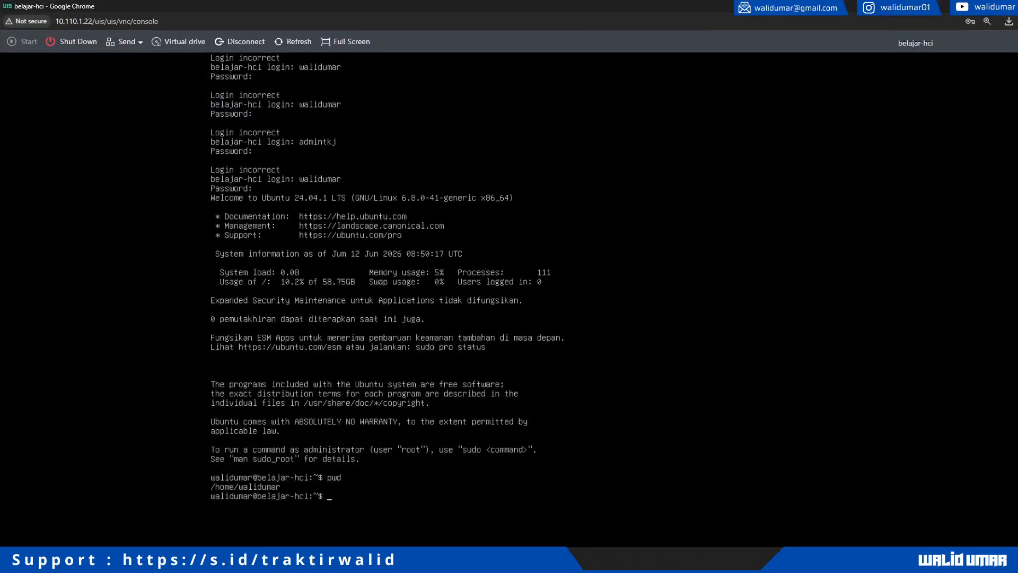
Step: List the home folder to confirm belajar-hci is gone, then close the console
text(s)
key(Return)
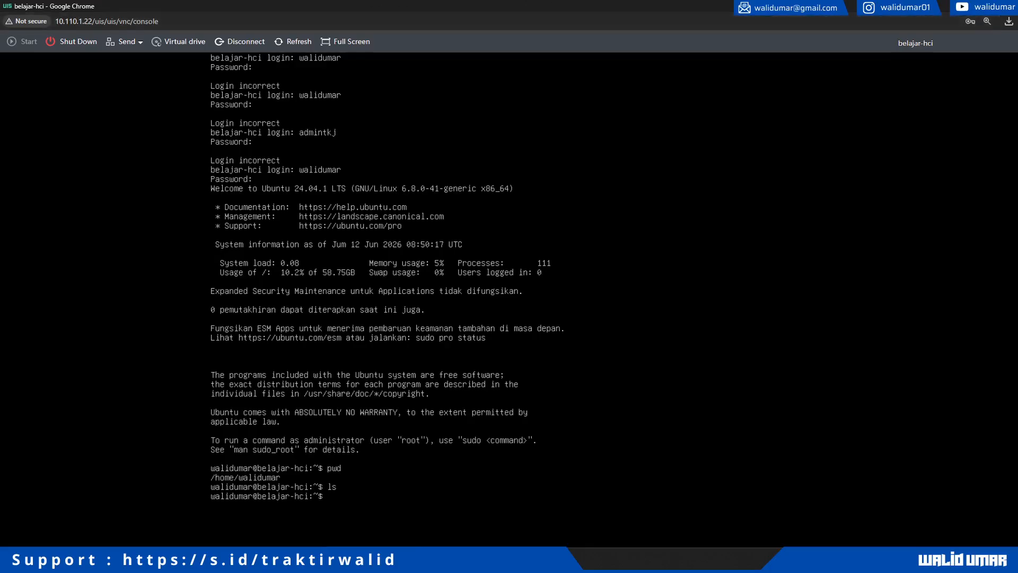
click(1004, 6)
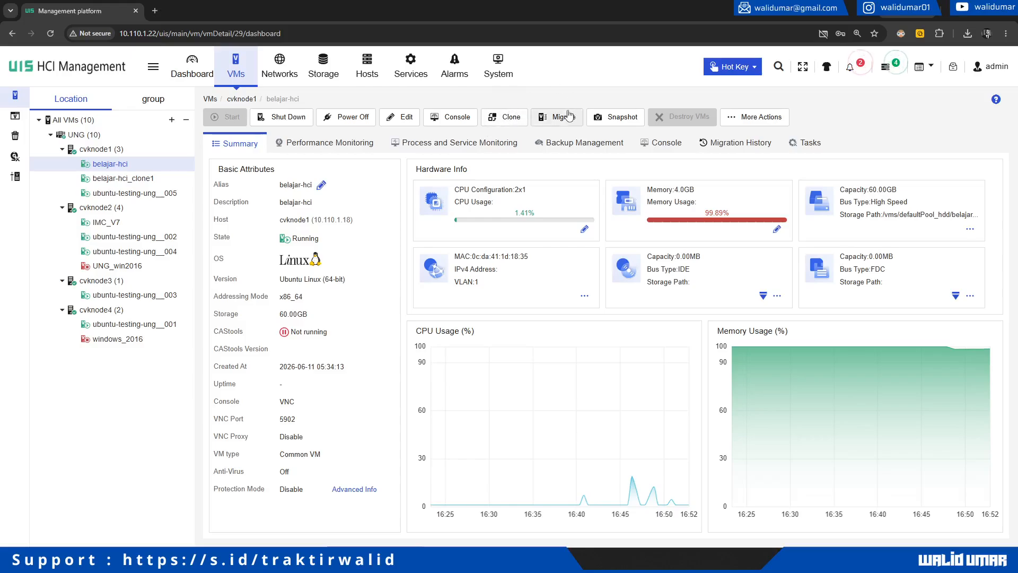
click(751, 118)
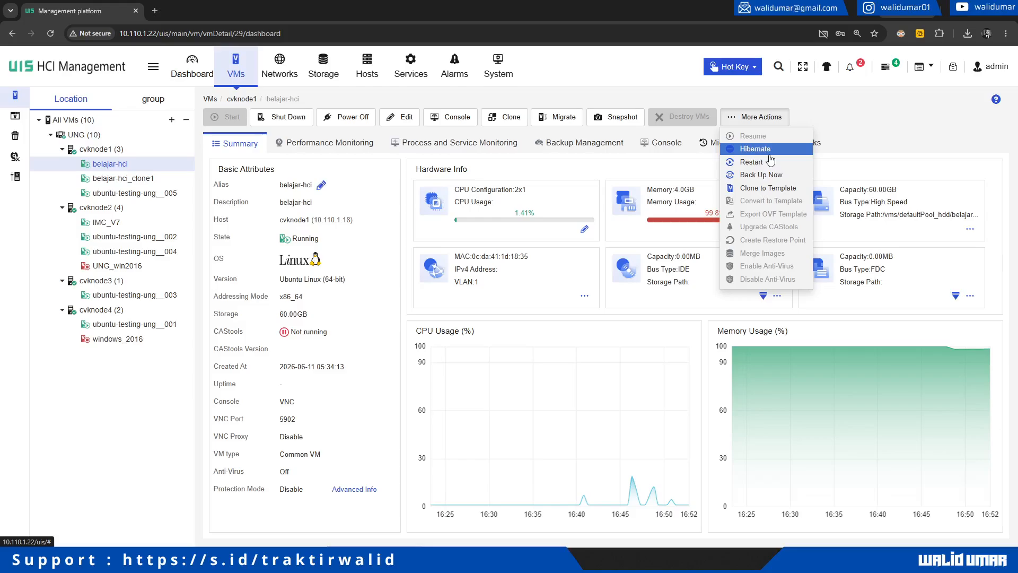
click(576, 106)
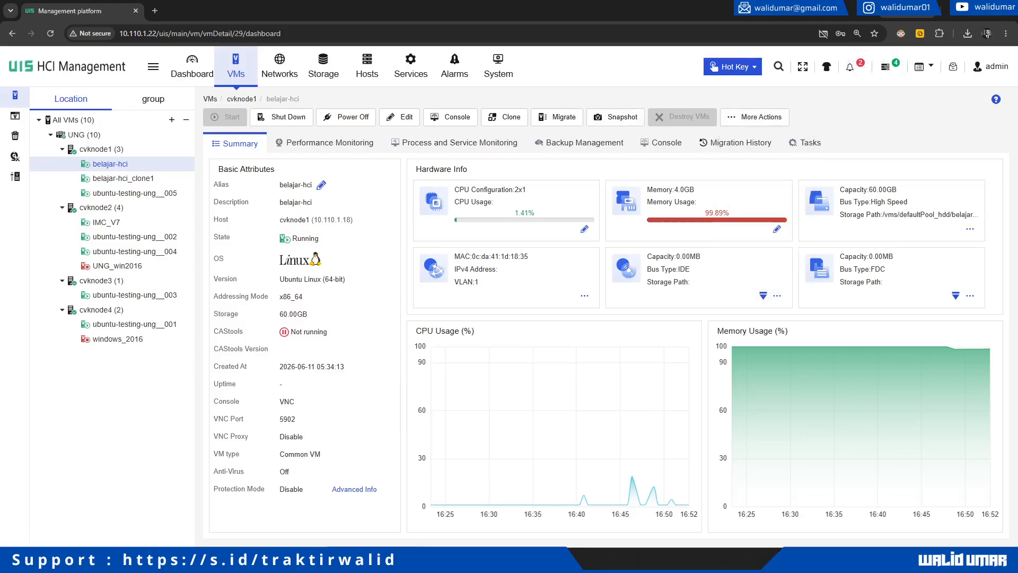